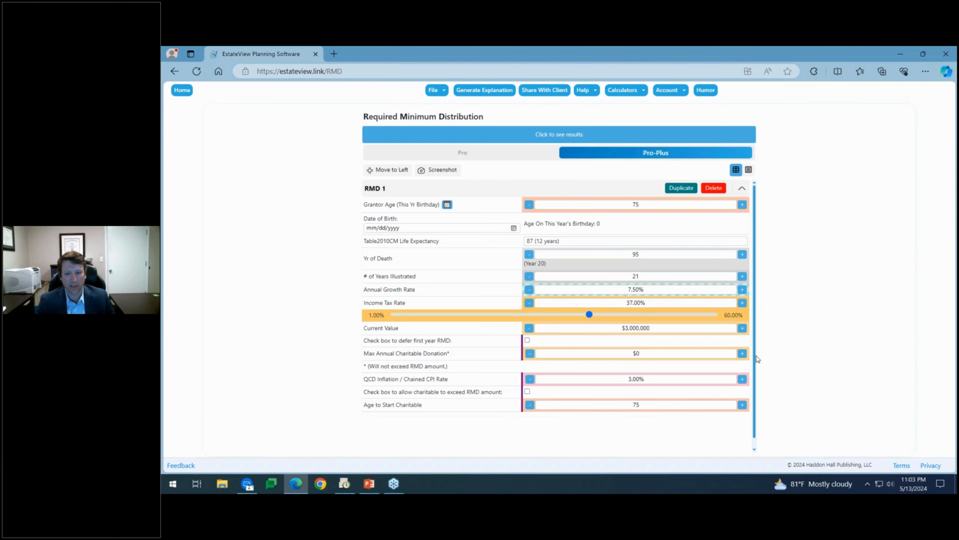
Raise the maximum annual charitable donation to $105,000 and display the RMD summary and detail tables.
left_click(742, 353)
left_click(742, 354)
left_click(743, 354)
left_click(743, 354)
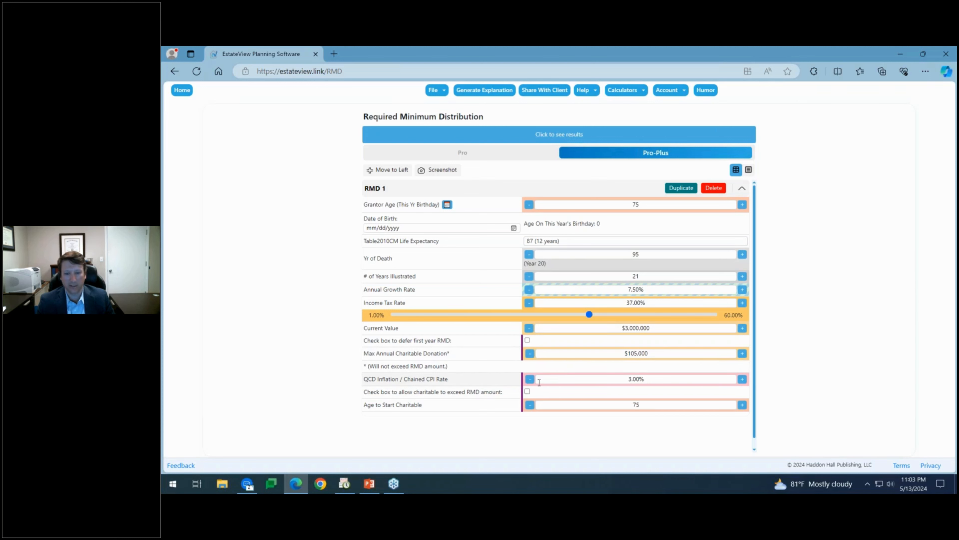
left_click(530, 379)
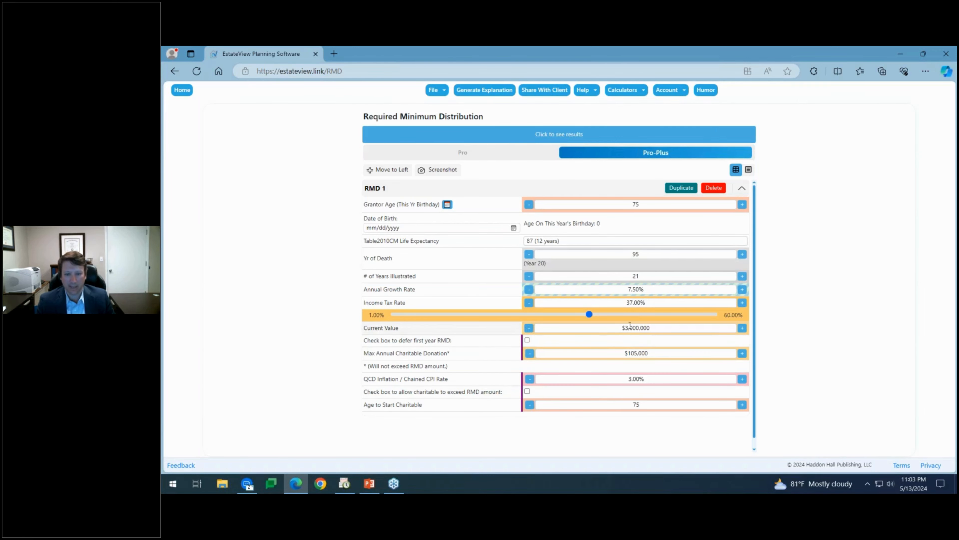
left_click(554, 135)
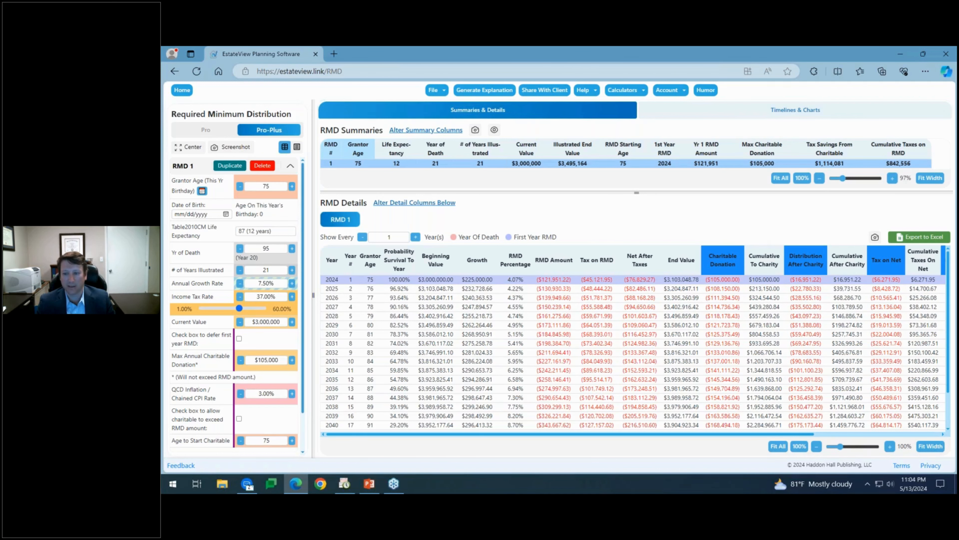
Widen the input form, then try 6.50% and 8.00% annual growth before returning to 7.50%.
mouse_move(749, 434)
left_mouse_down()
mouse_move(876, 426)
mouse_move(750, 429)
left_mouse_up()
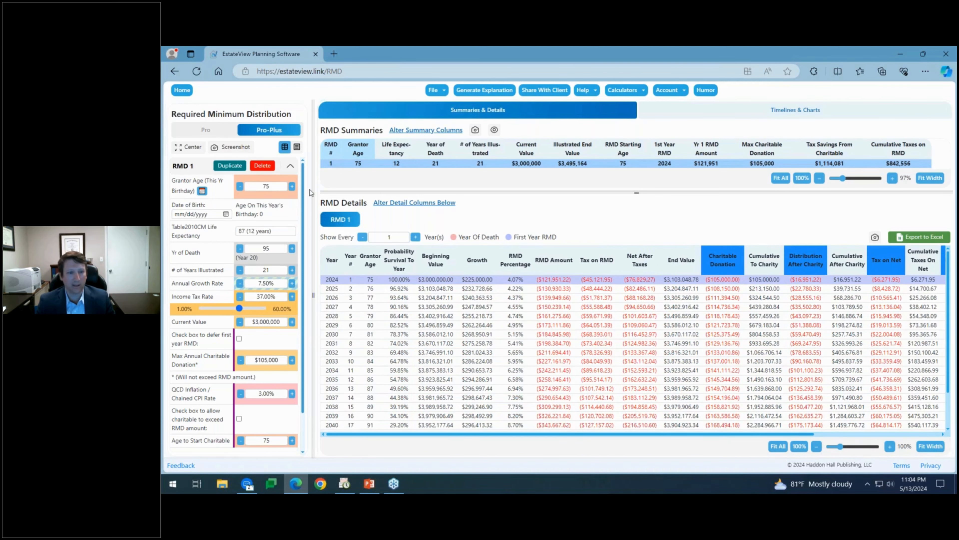
left_click_drag(313, 191, 422, 194)
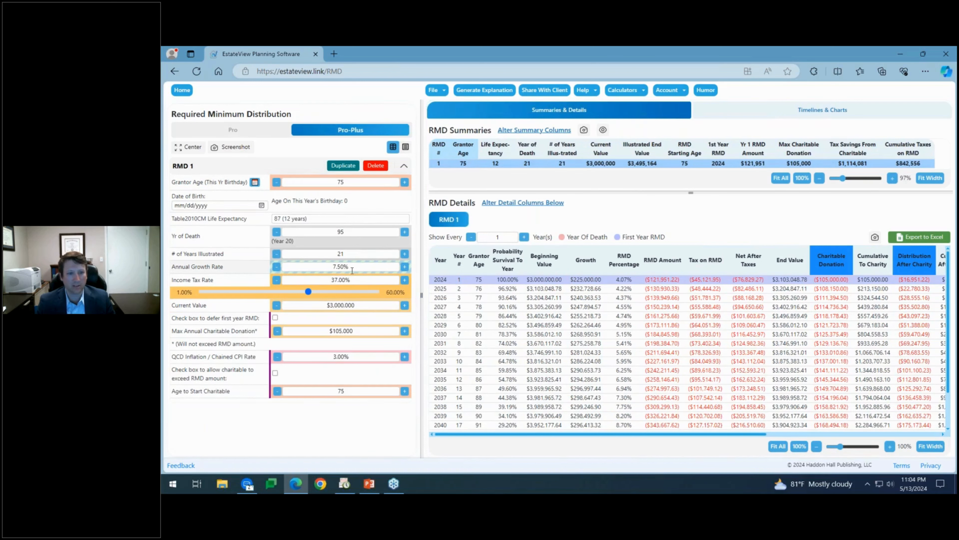
left_click(276, 266)
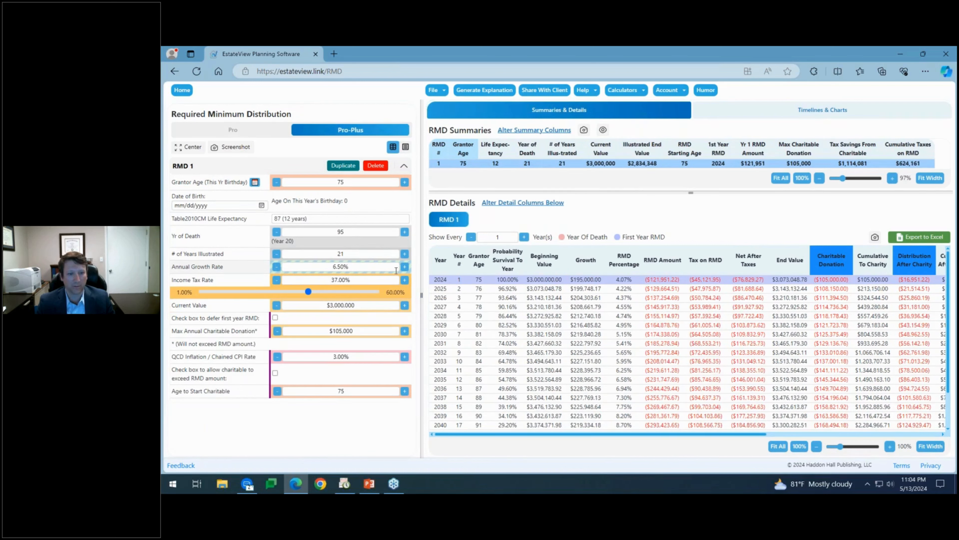
left_click(404, 266)
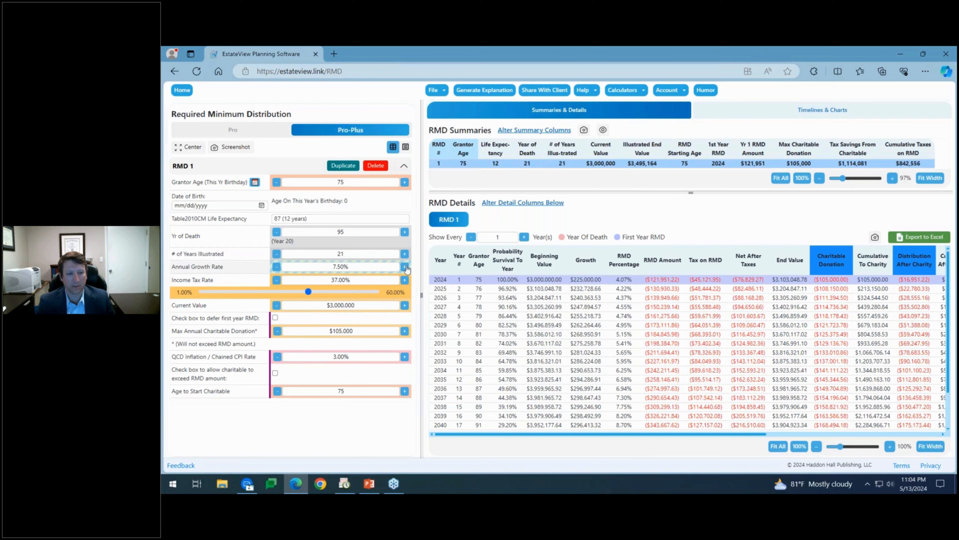
left_click(405, 267)
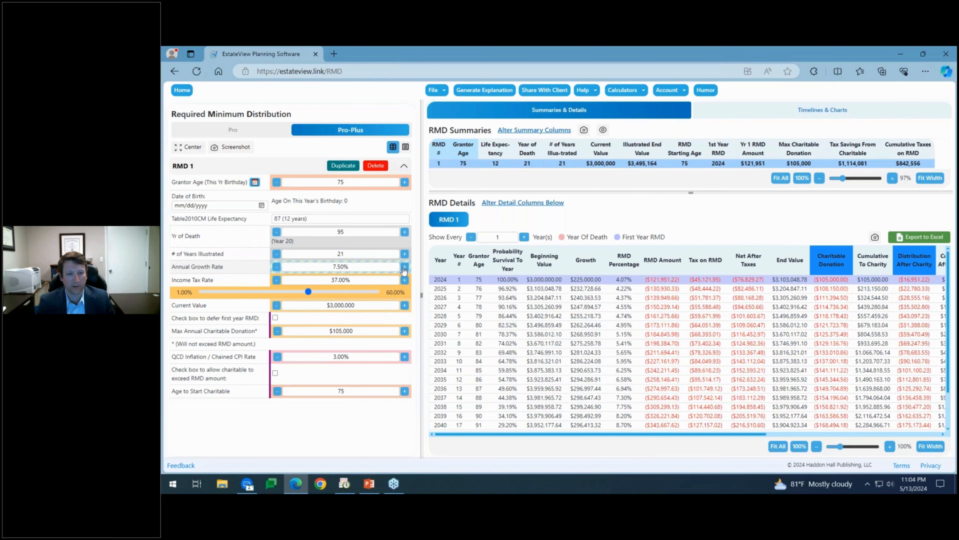
left_click(277, 266)
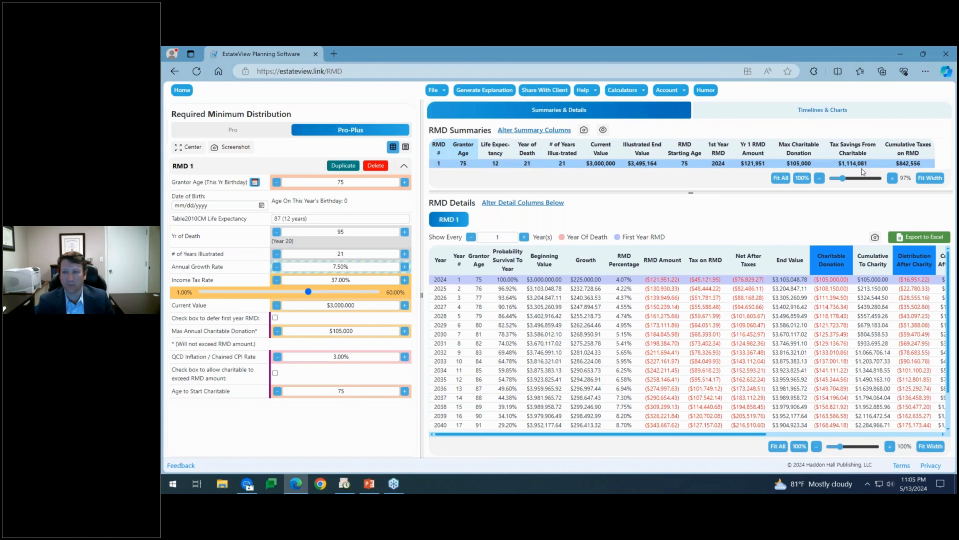
left_click(524, 237)
left_click(524, 236)
left_click(524, 236)
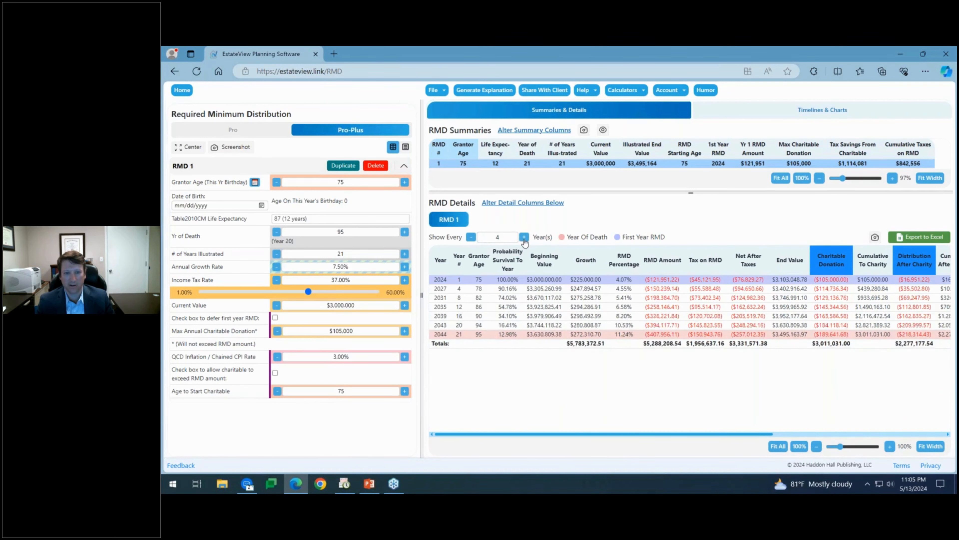
left_click(524, 237)
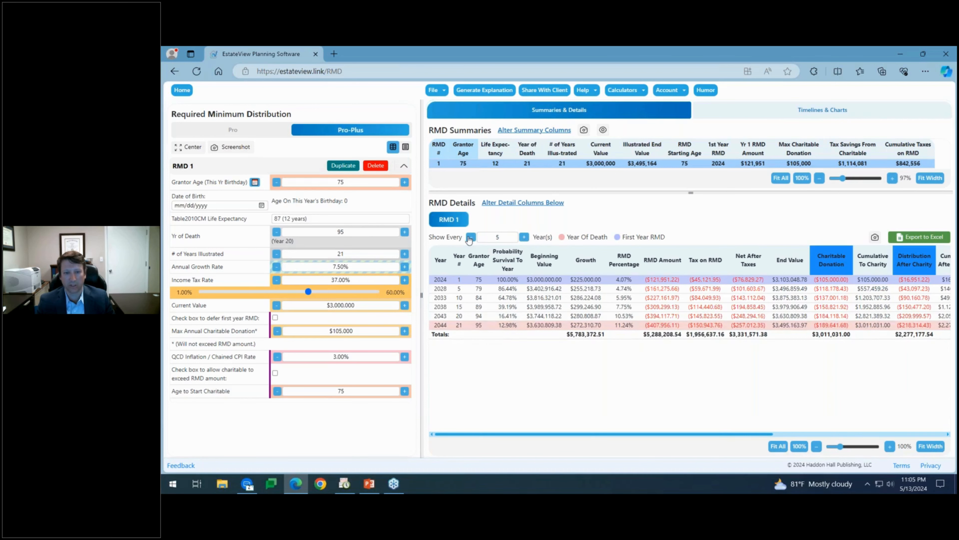
left_click(471, 237)
left_click(471, 237)
left_click(471, 236)
left_click(471, 237)
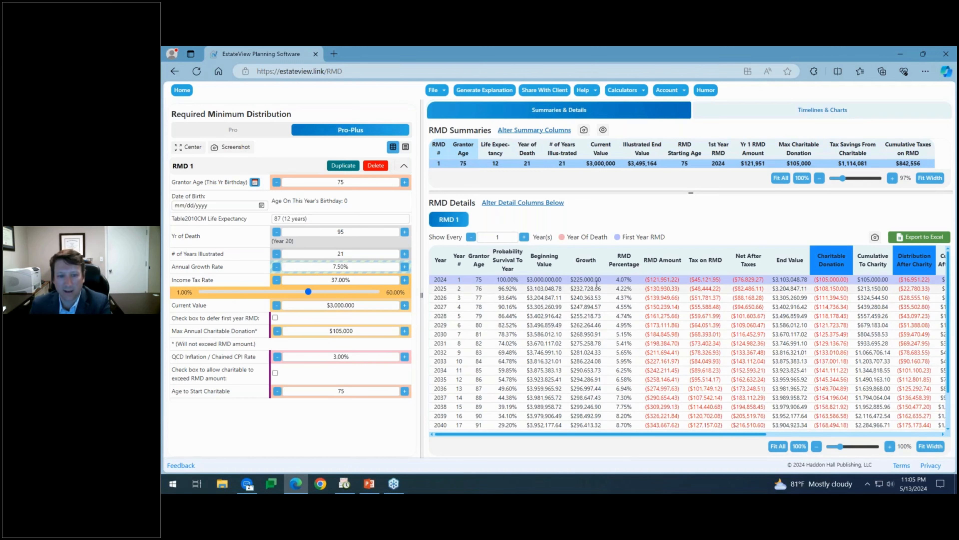
left_click(277, 183)
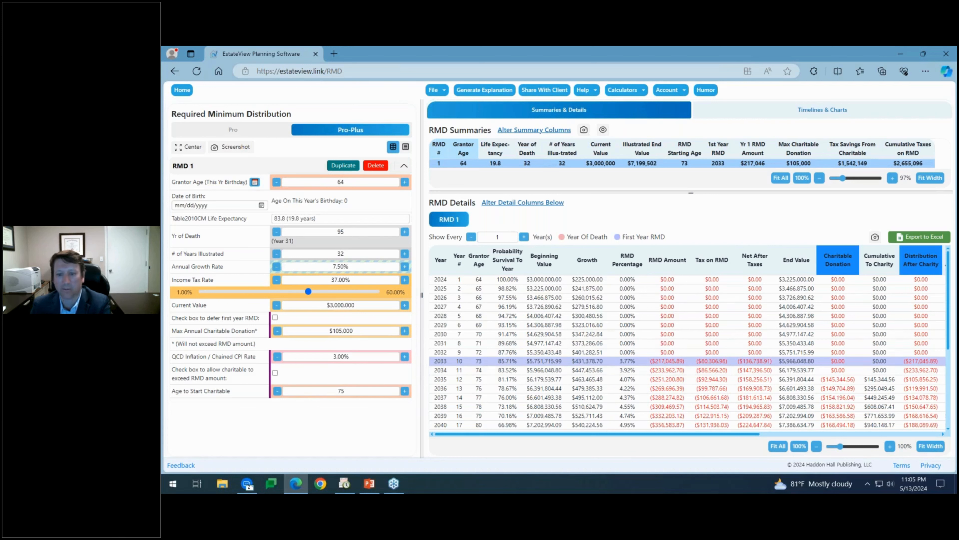
left_click(405, 182)
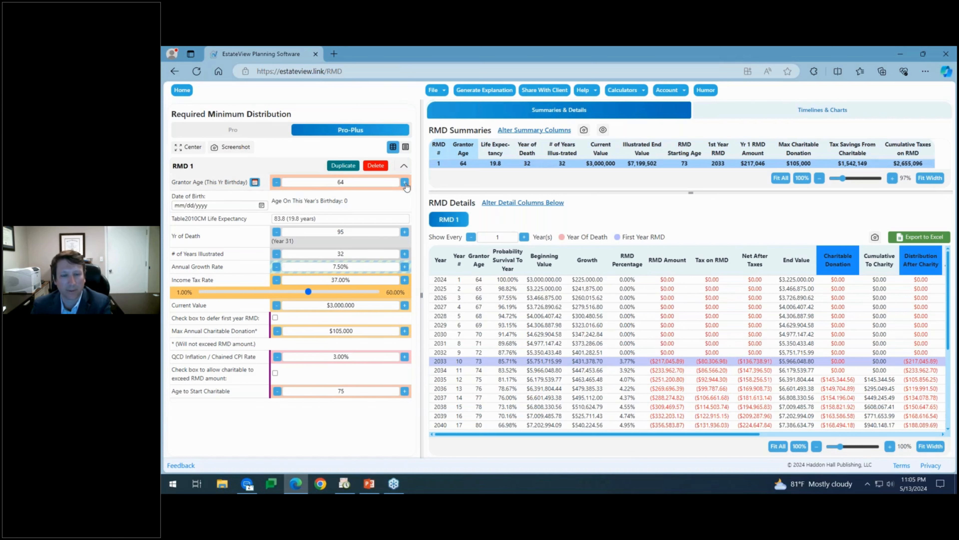
left_click(405, 182)
left_click(405, 182)
left_click(404, 182)
left_click(405, 182)
left_click(405, 182)
left_click(404, 183)
left_click(405, 183)
left_click(404, 183)
left_click(405, 182)
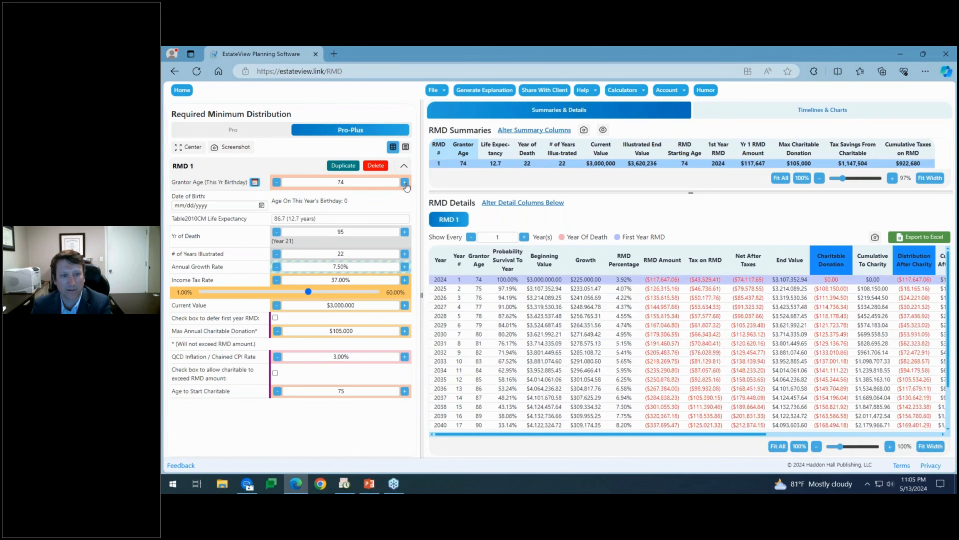
left_click(405, 182)
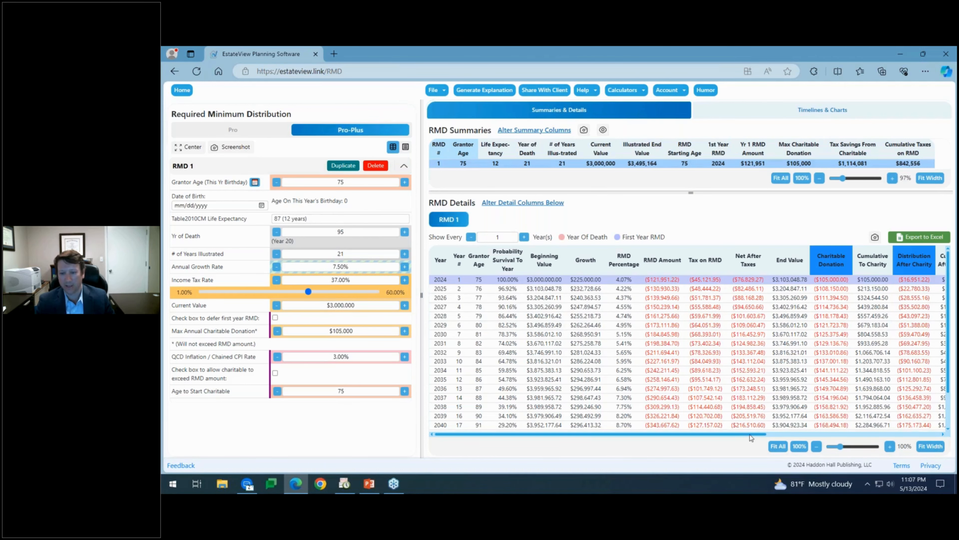
left_click_drag(749, 435, 873, 435)
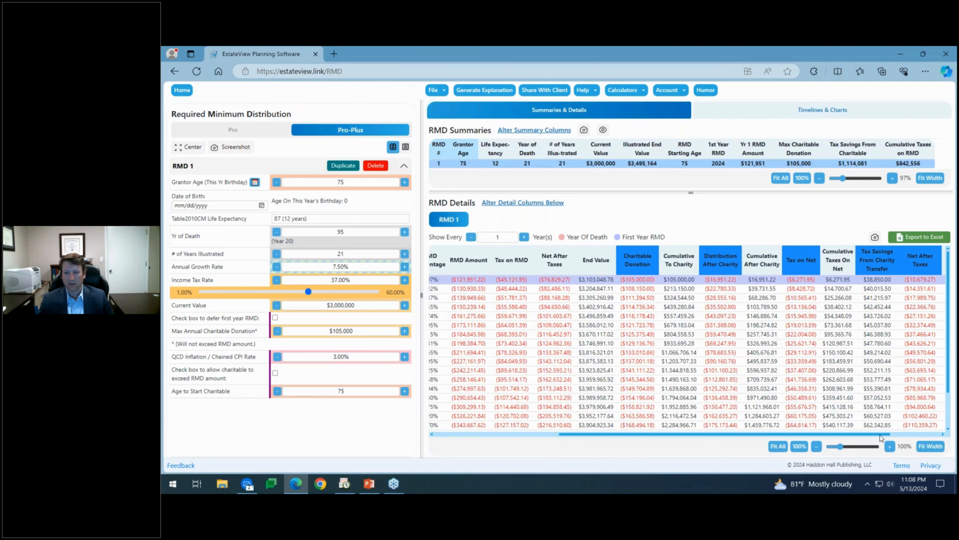
left_click_drag(876, 434, 954, 442)
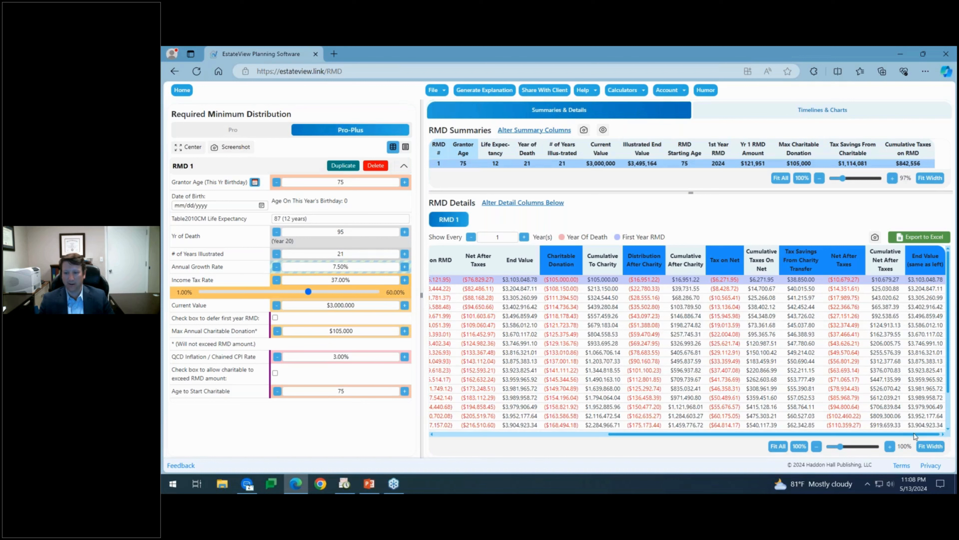
left_click_drag(907, 434, 644, 415)
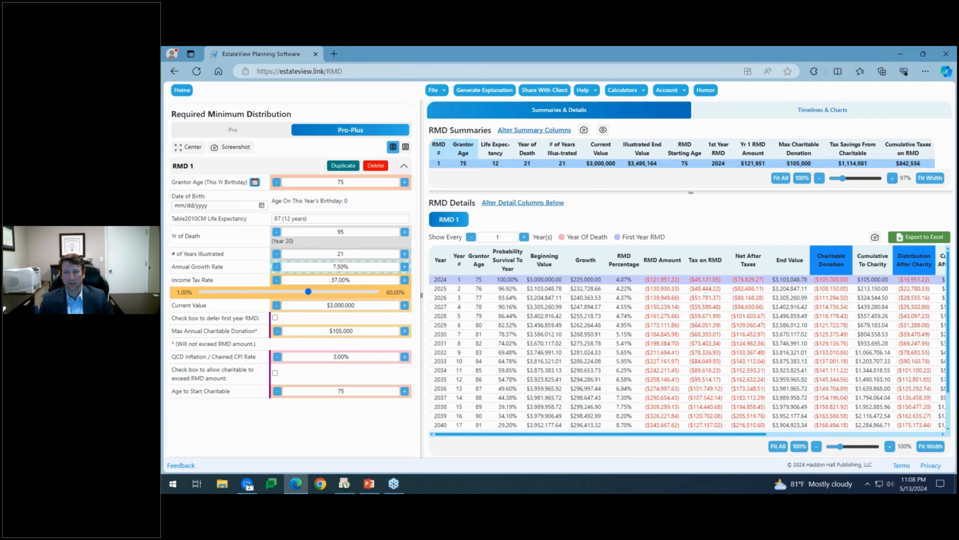
Duplicate RMD 1 as RMD 2 and set its charitable donation to $0.
left_click(340, 166)
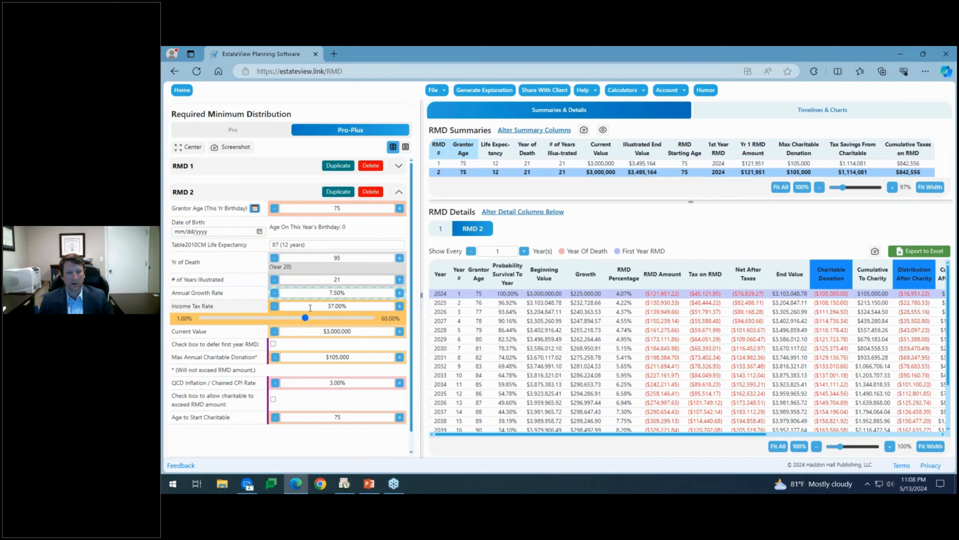
left_click(275, 358)
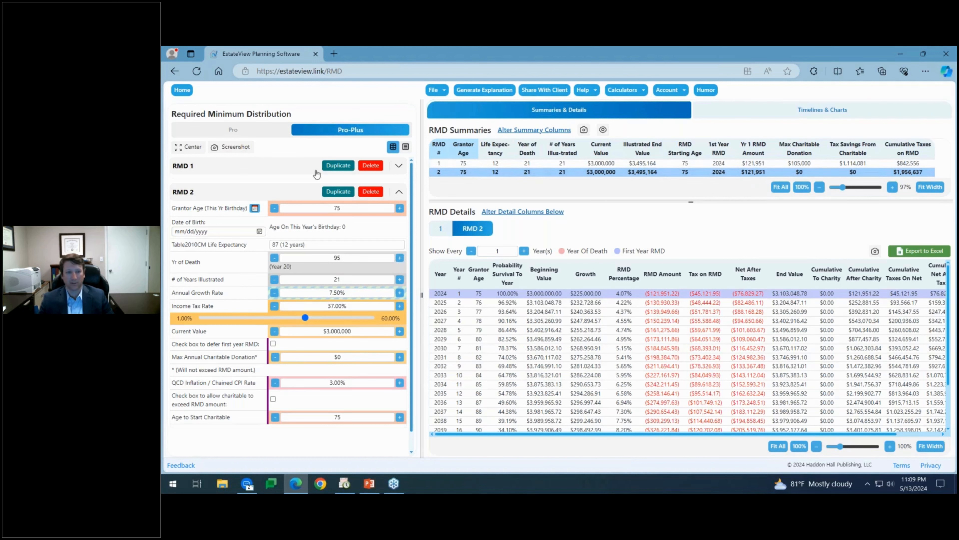
Copy RMD 2 into a new RMD 3 and set its maximum annual charitable donation to $50,000.
left_click(335, 191)
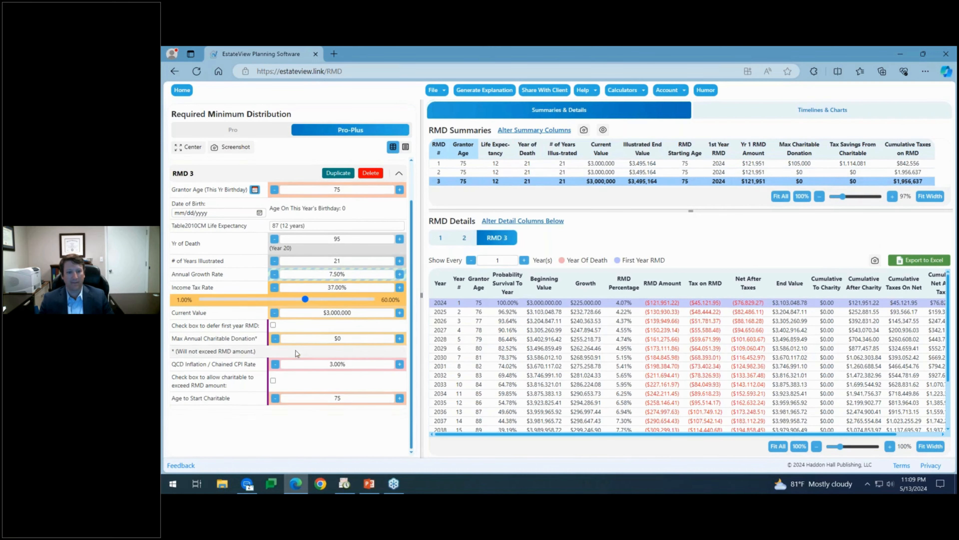
left_click(400, 339)
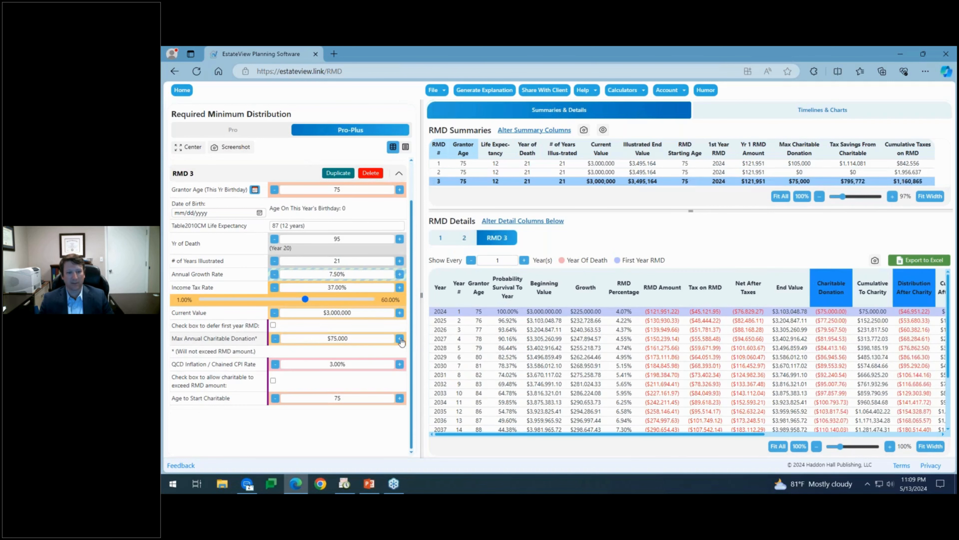
left_click(275, 339)
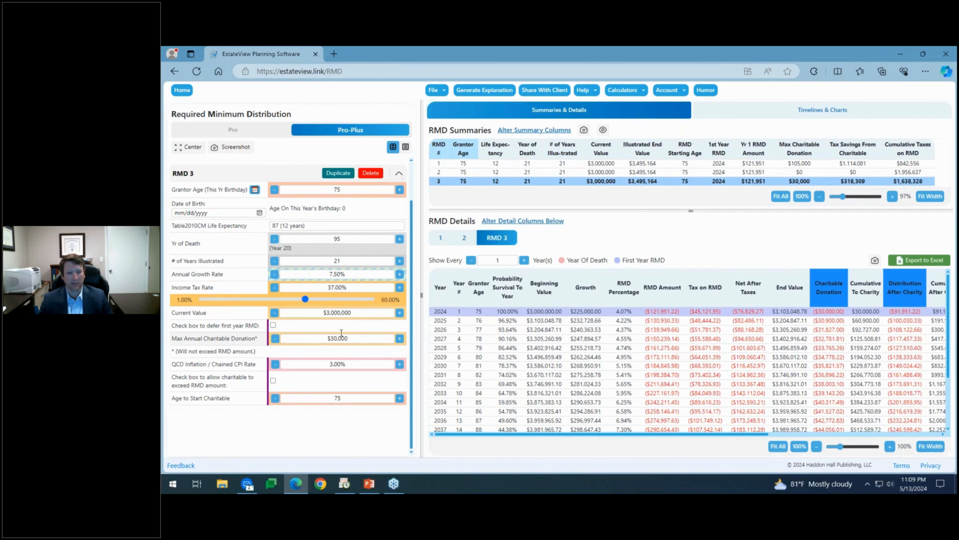
left_click(363, 339)
type("30000")
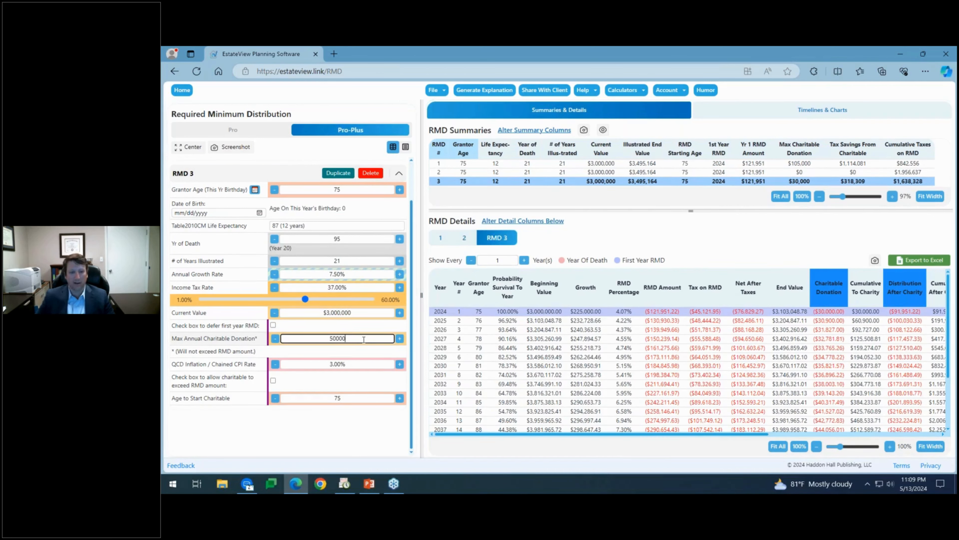
left_click_drag(349, 339, 331, 338)
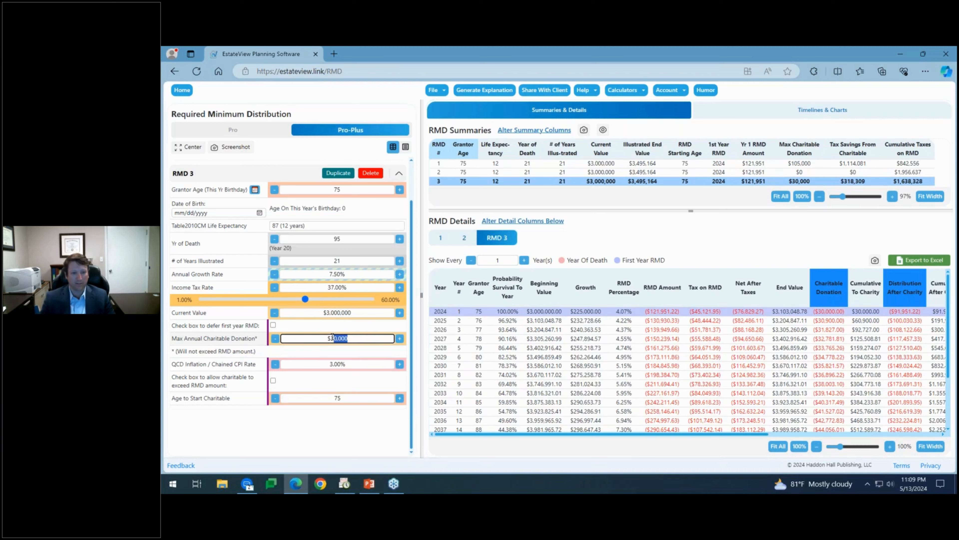
type("$5000")
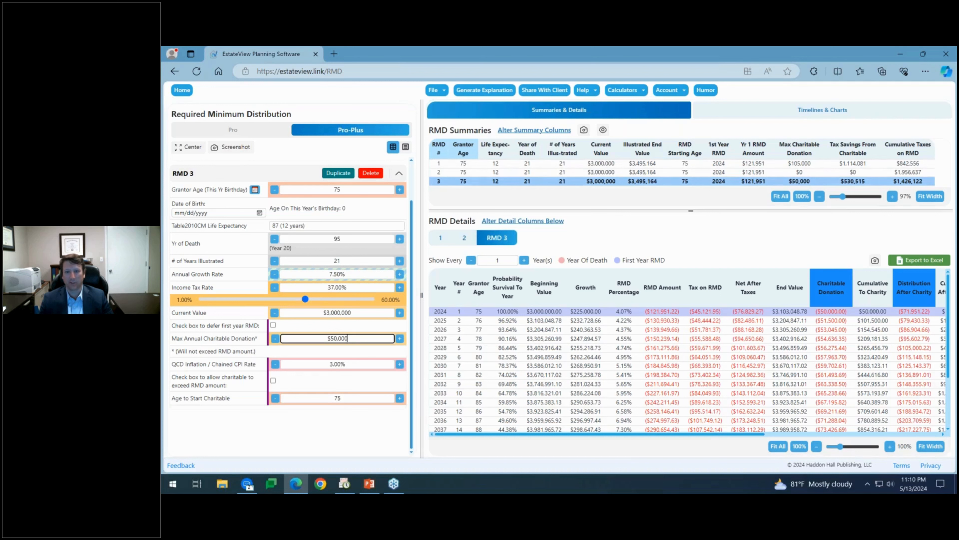
Mark the cumulative RMD taxes $842,556, $1,956,637 and $1,426,122 in yellow for scenarios 1–3.
double_click(909, 163)
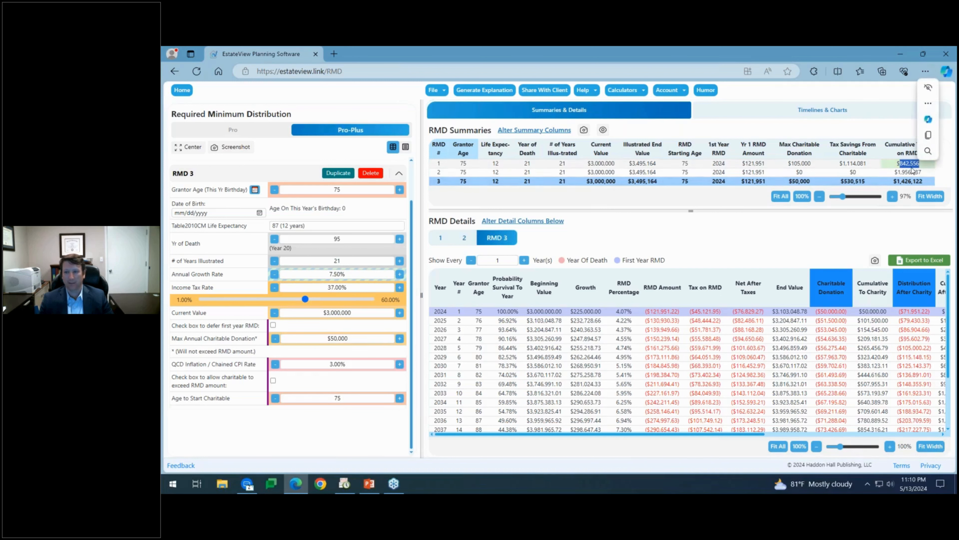
left_click(912, 171)
triple_click(921, 164)
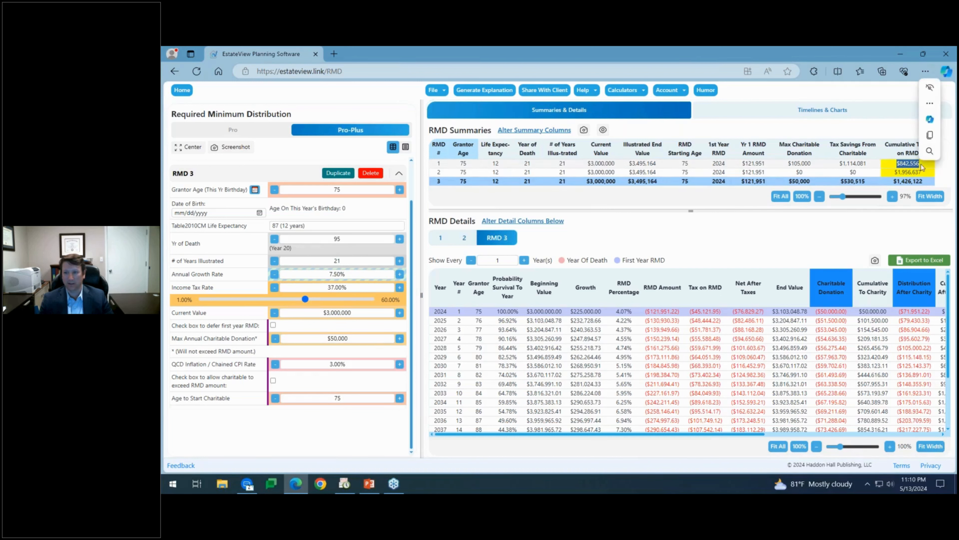
left_click(925, 183)
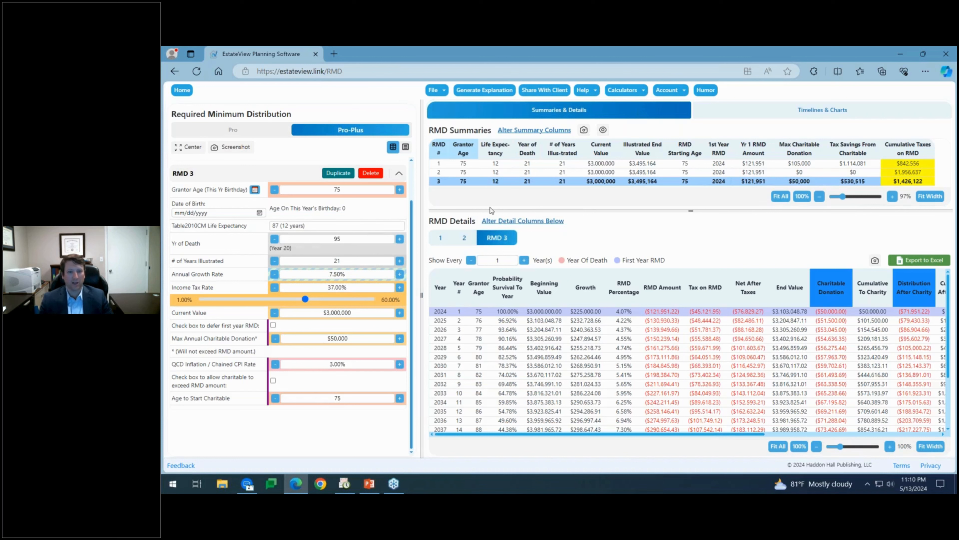
Delete scenarios RMD 3 and RMD 2, then expand RMD 1 to show its inputs.
left_click(465, 238)
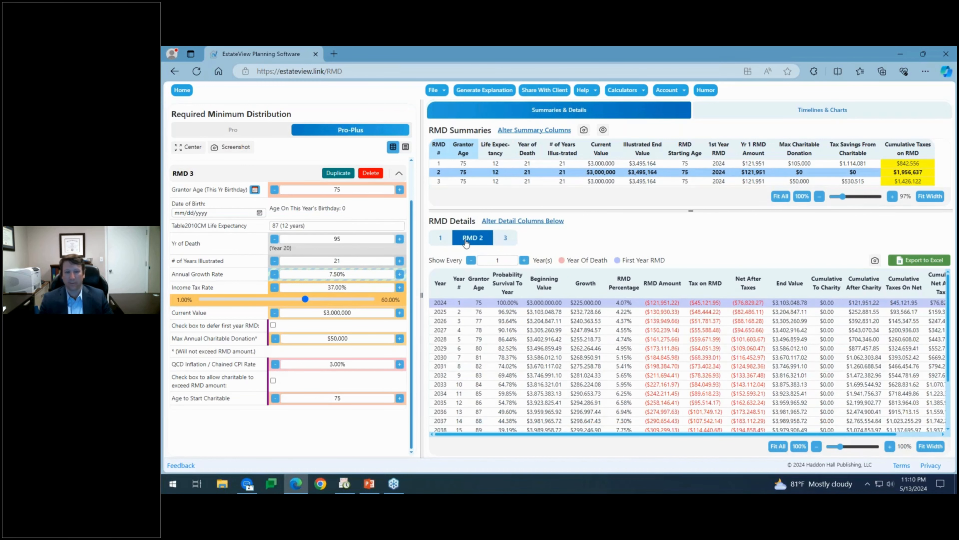
scroll(377, 222, "up", 1)
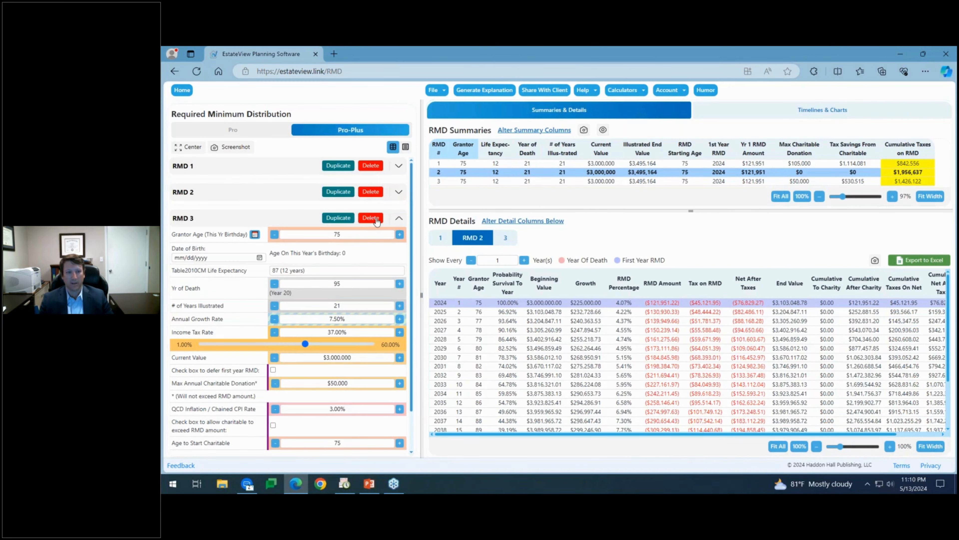
left_click(371, 218)
left_click(375, 192)
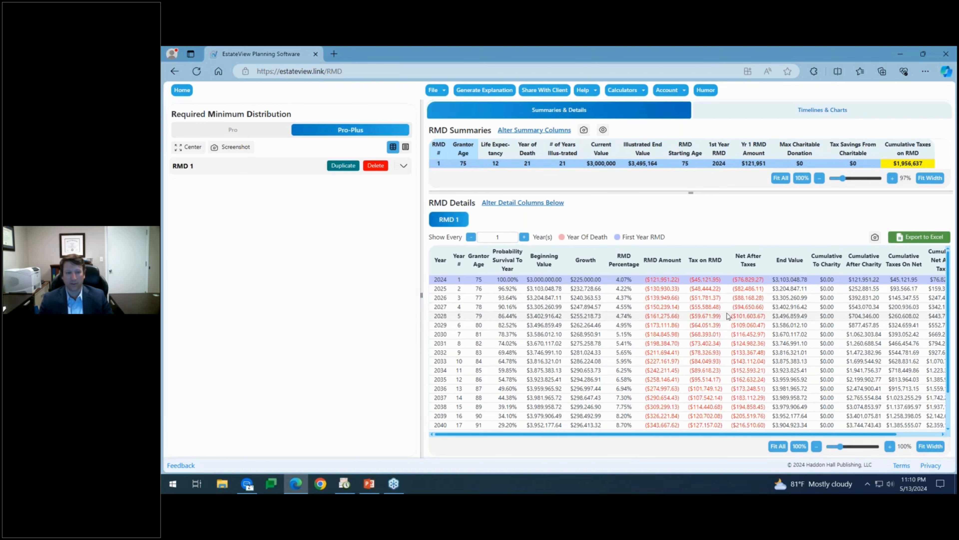
left_click(404, 166)
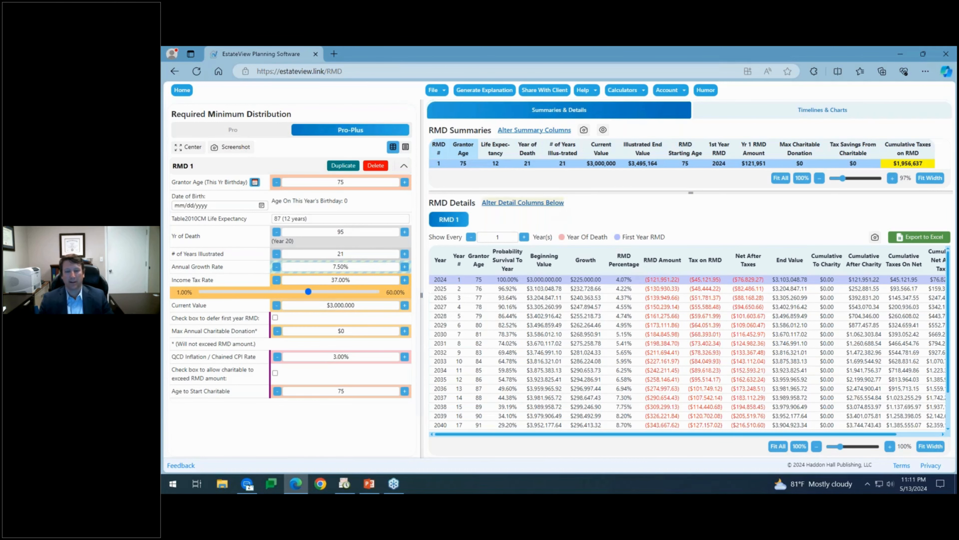
Generate a passcode-protected client share link, copy it, and close the dialog.
left_click(545, 90)
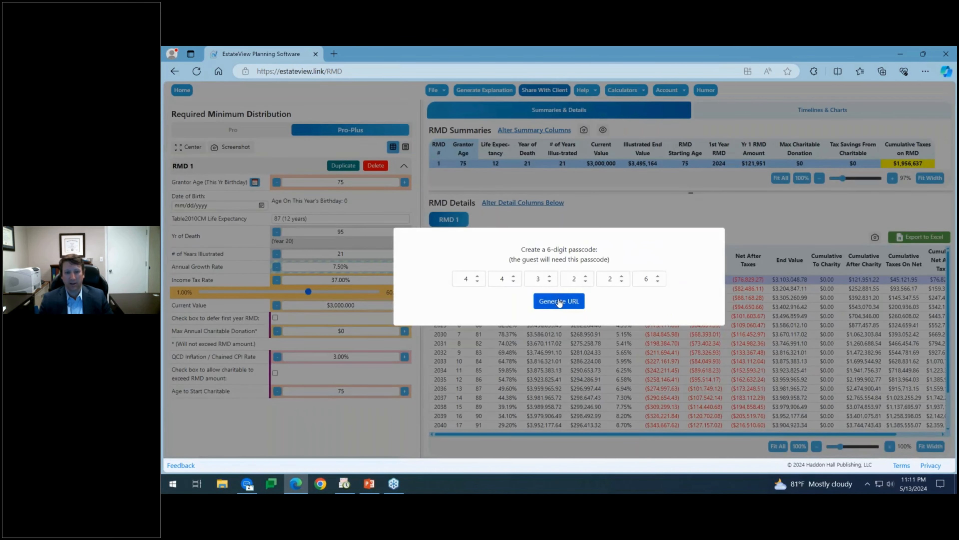
left_click(559, 302)
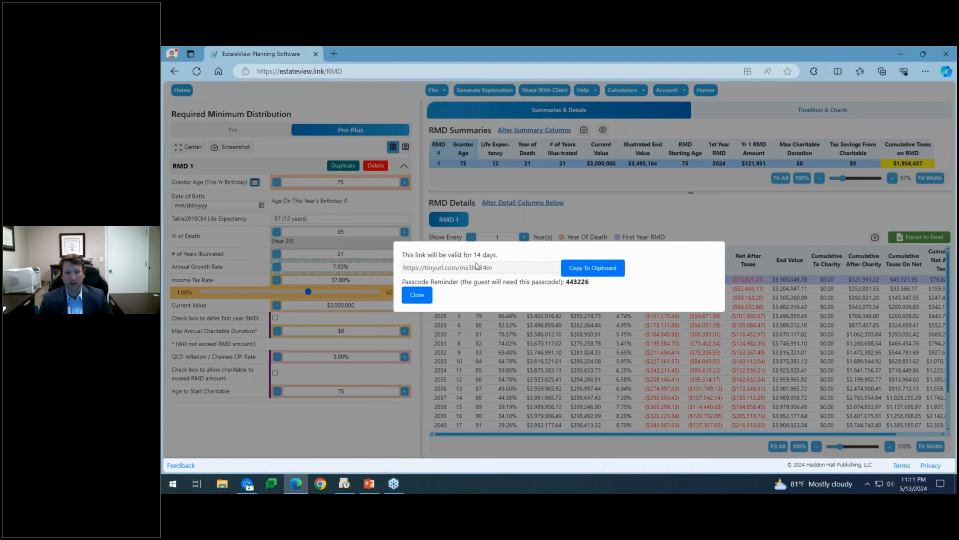
left_click(621, 271)
left_click(417, 295)
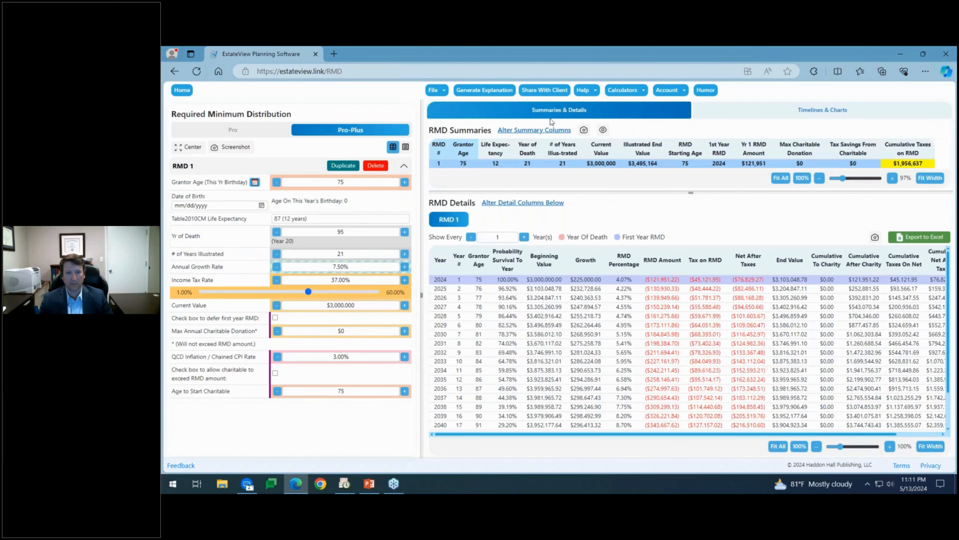
Generate a new passcode-protected client link and copy its address to the clipboard.
left_click(545, 90)
left_click(564, 307)
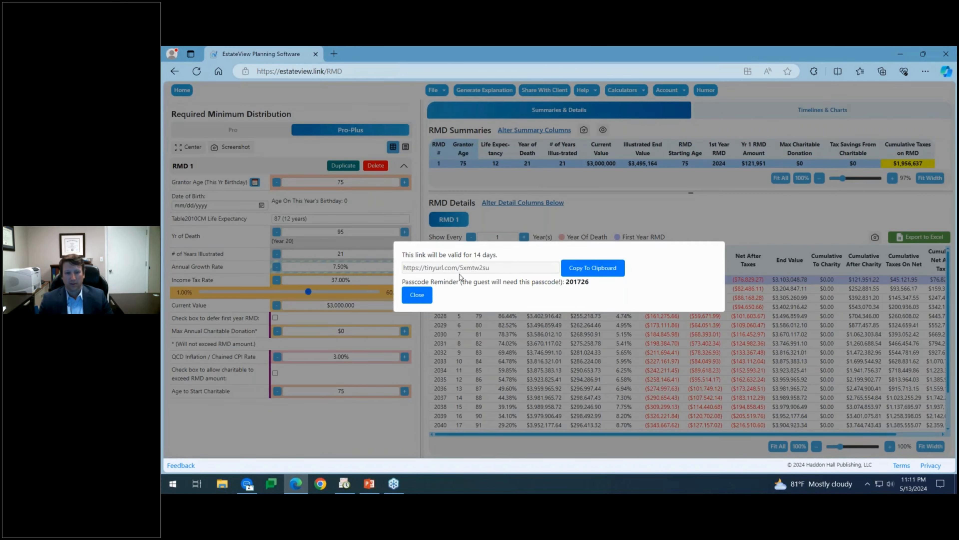
left_click_drag(506, 268, 403, 268)
right_click(430, 268)
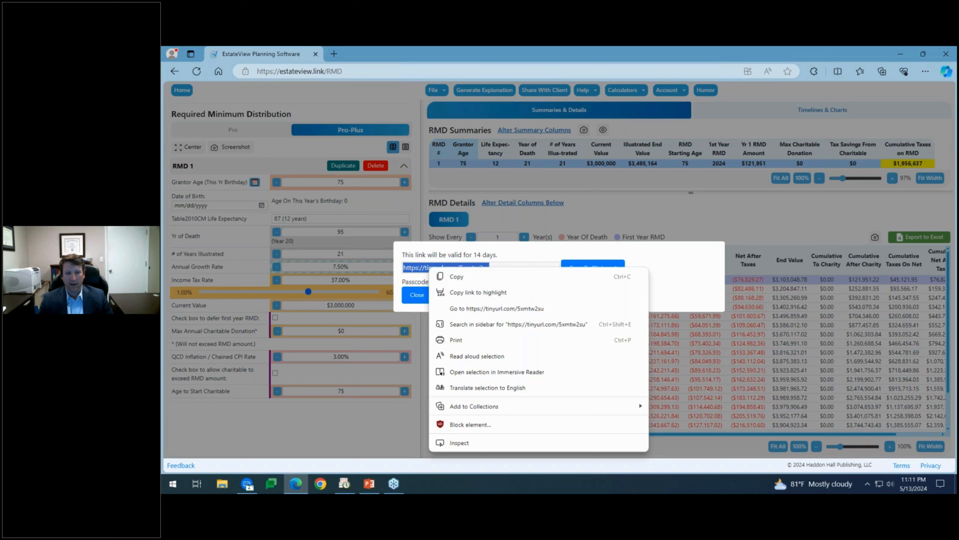
left_click(456, 277)
left_click(595, 271)
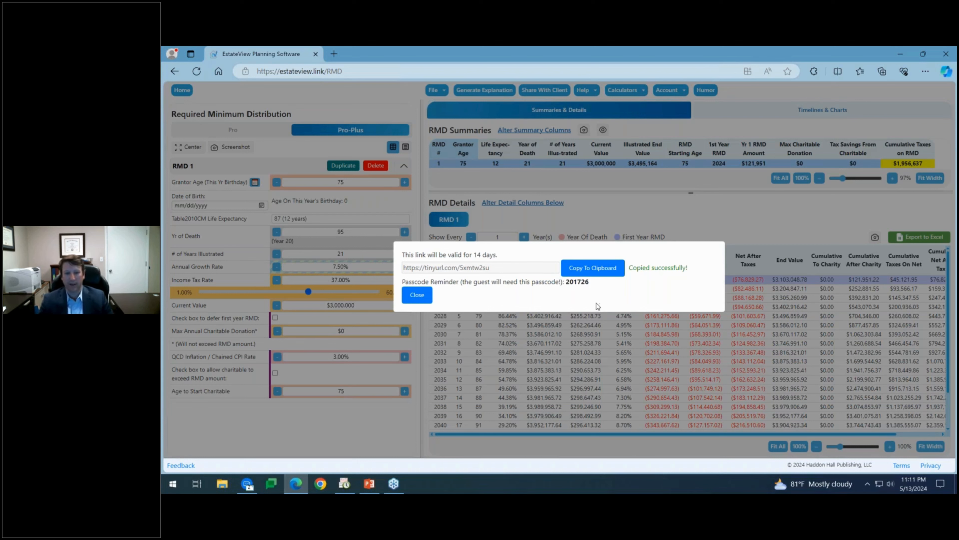
Create a fresh 14-day client share link with a new six-digit passcode, then close the dialog.
left_click(417, 294)
left_click(544, 90)
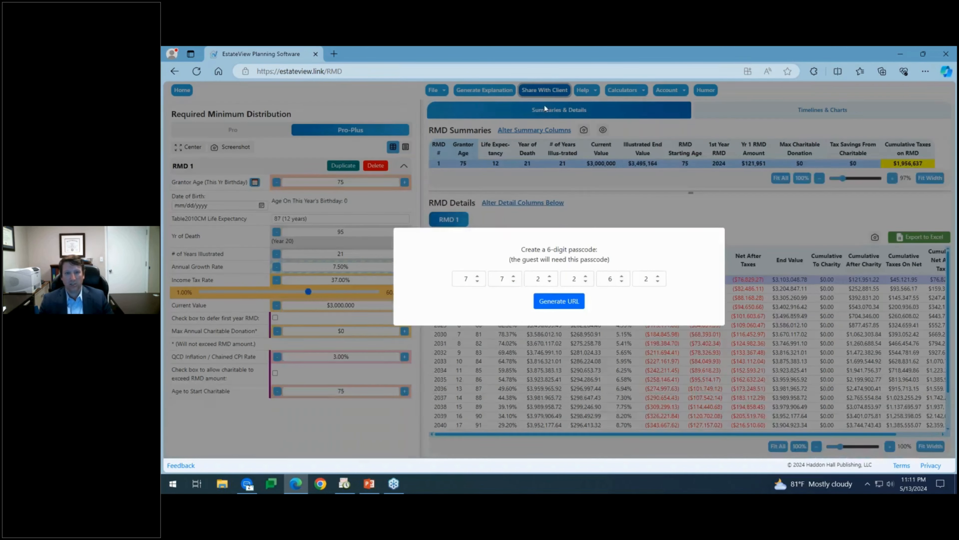
left_click(477, 282)
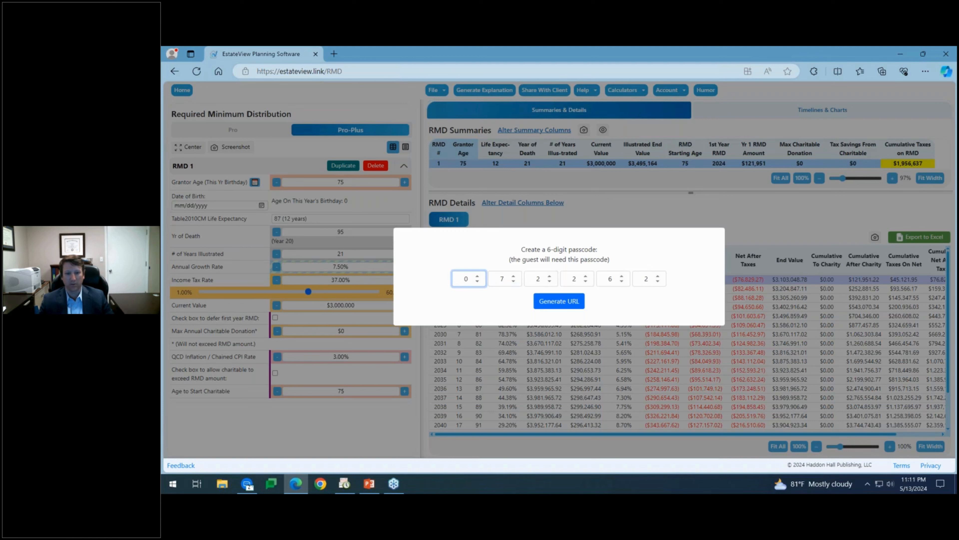
left_click(514, 282)
double_click(550, 282)
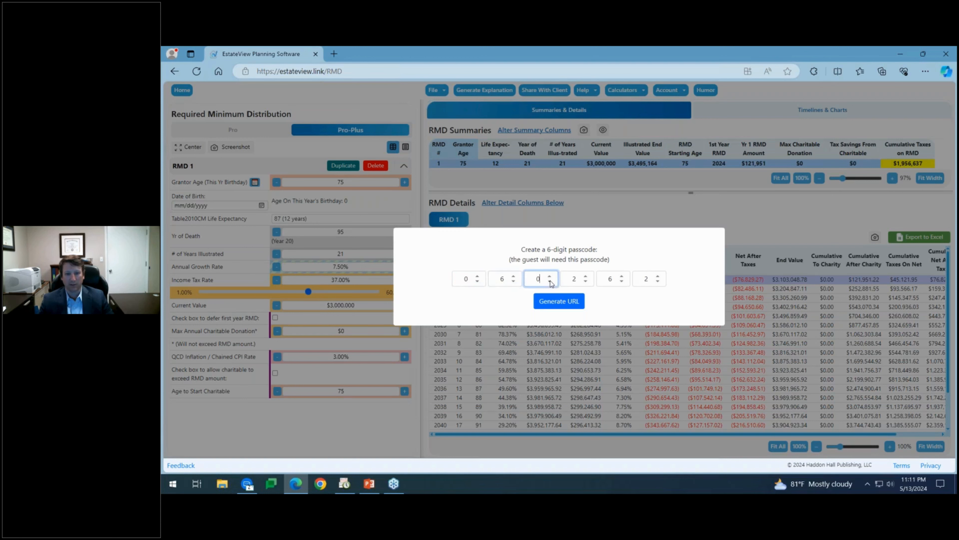
double_click(592, 277)
type("4")
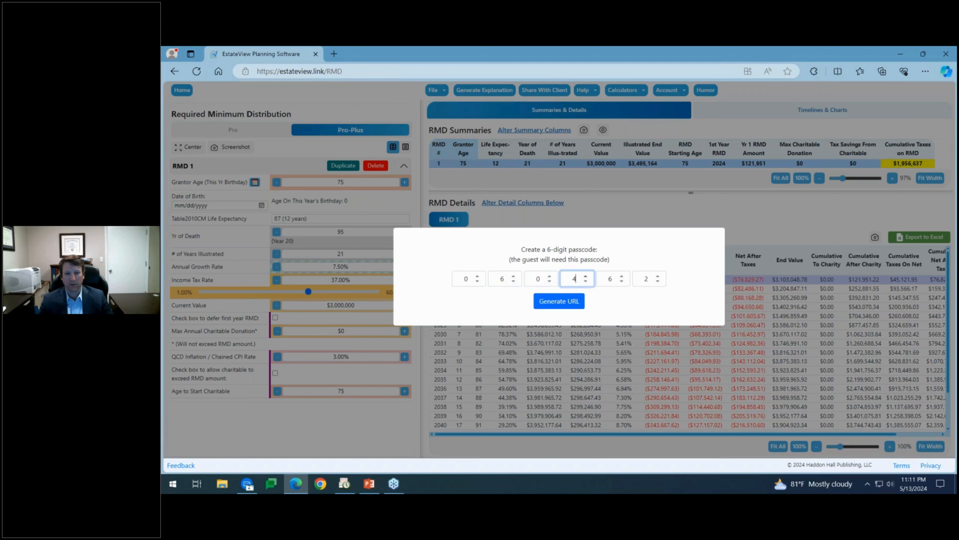
double_click(623, 276)
double_click(658, 281)
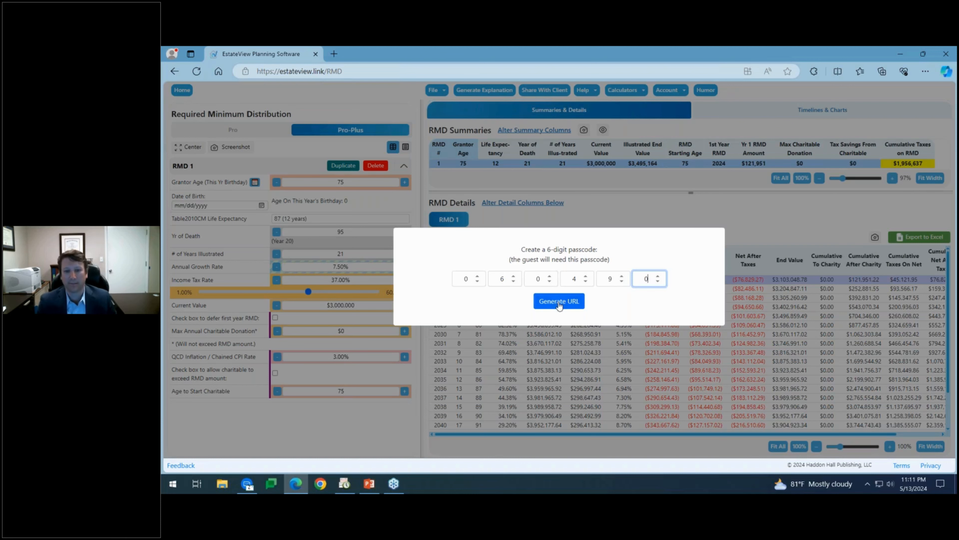
key("Return")
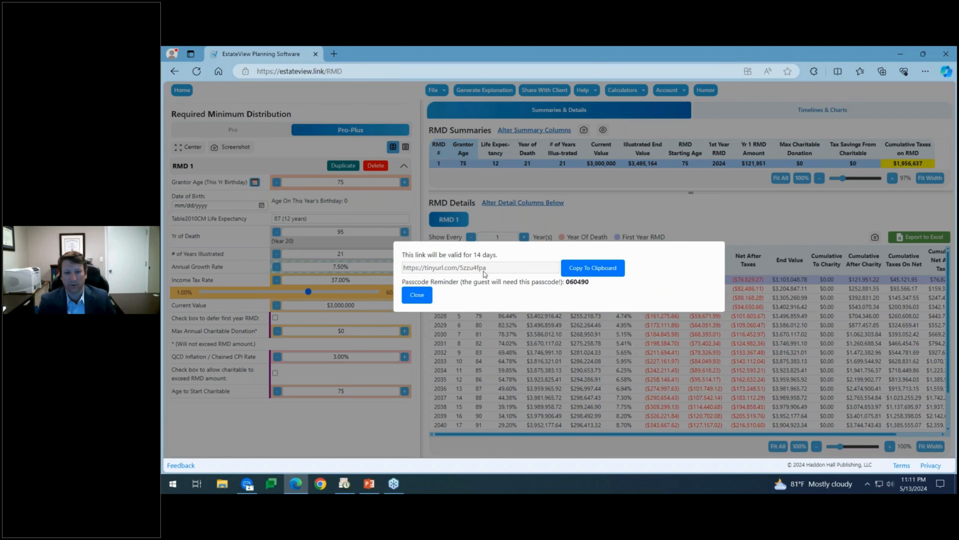
left_click(417, 294)
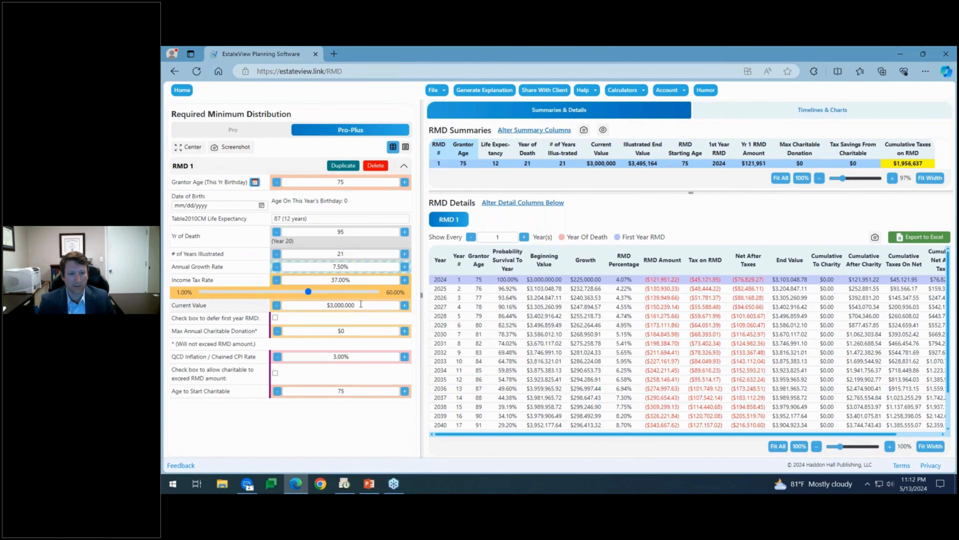
left_click(277, 267)
left_click(276, 266)
left_click(277, 267)
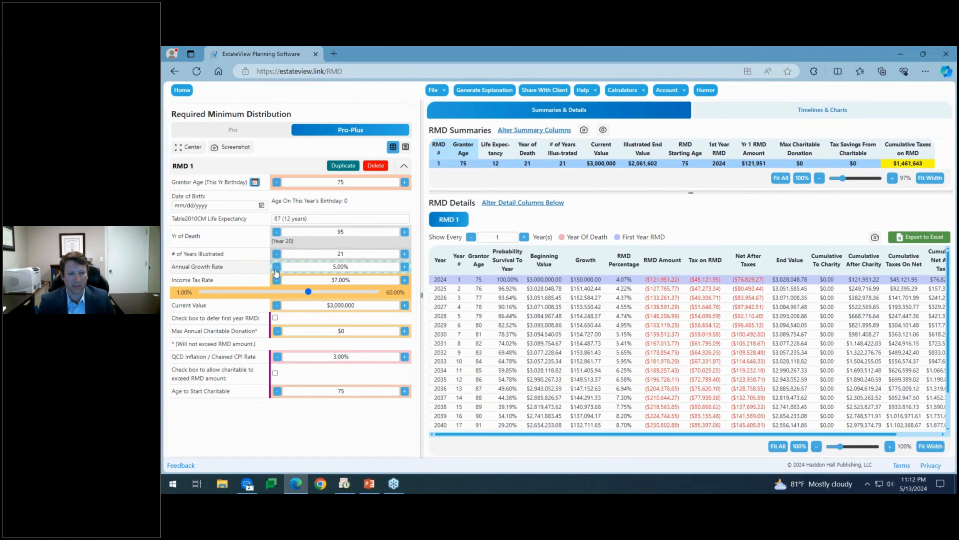
left_click(405, 268)
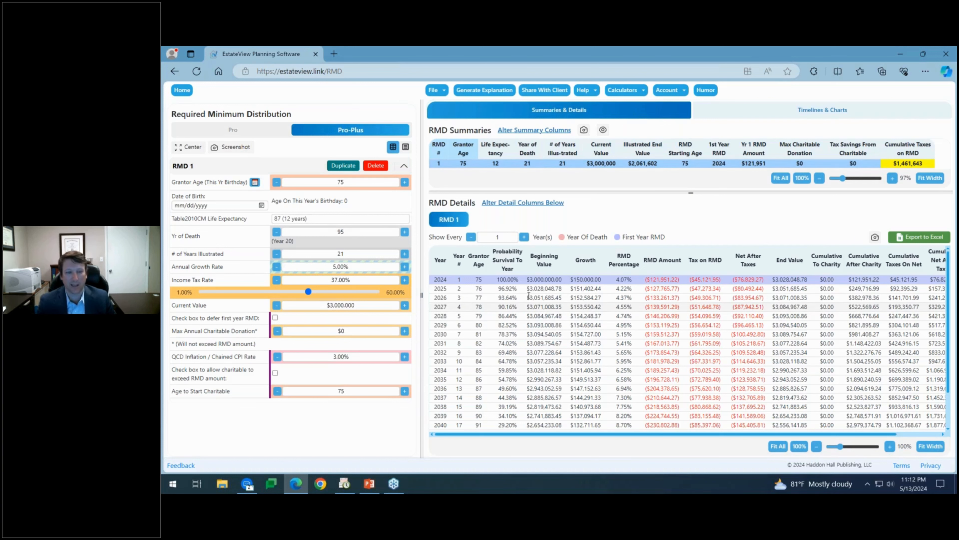
left_click(405, 266)
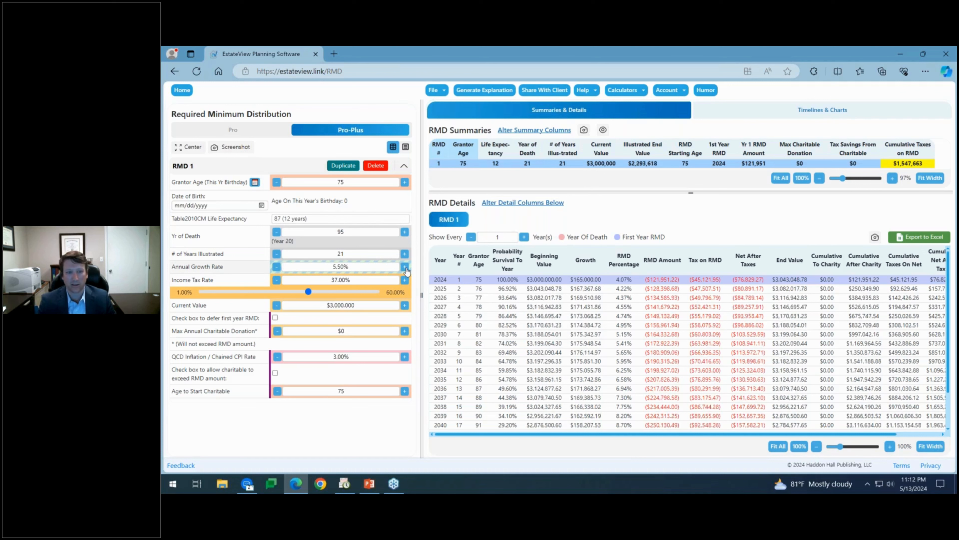
left_click(405, 266)
left_click(405, 266)
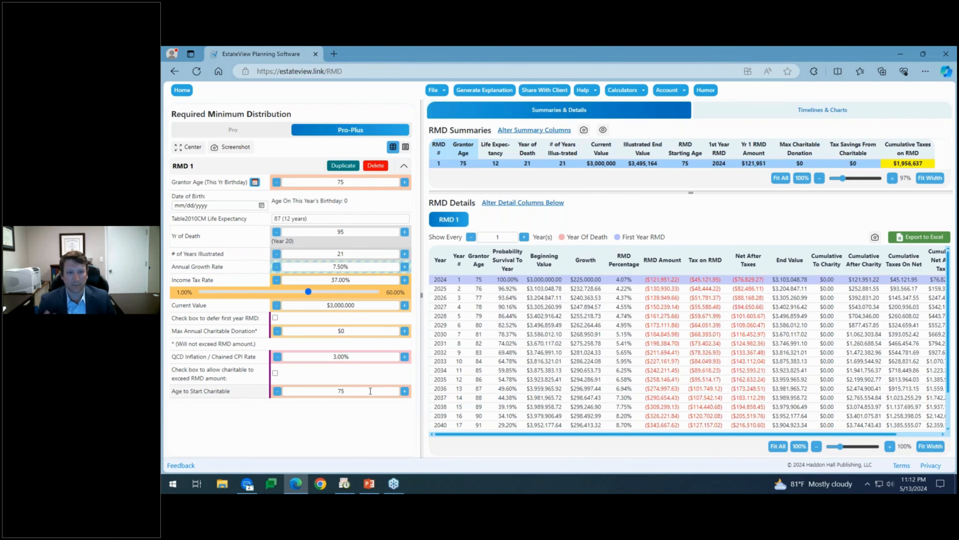
left_click(485, 91)
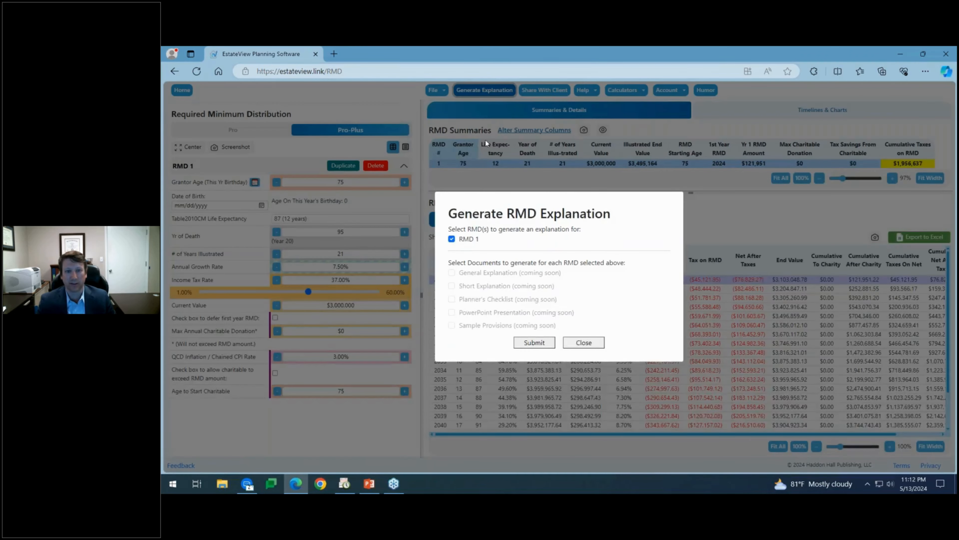
left_click(583, 343)
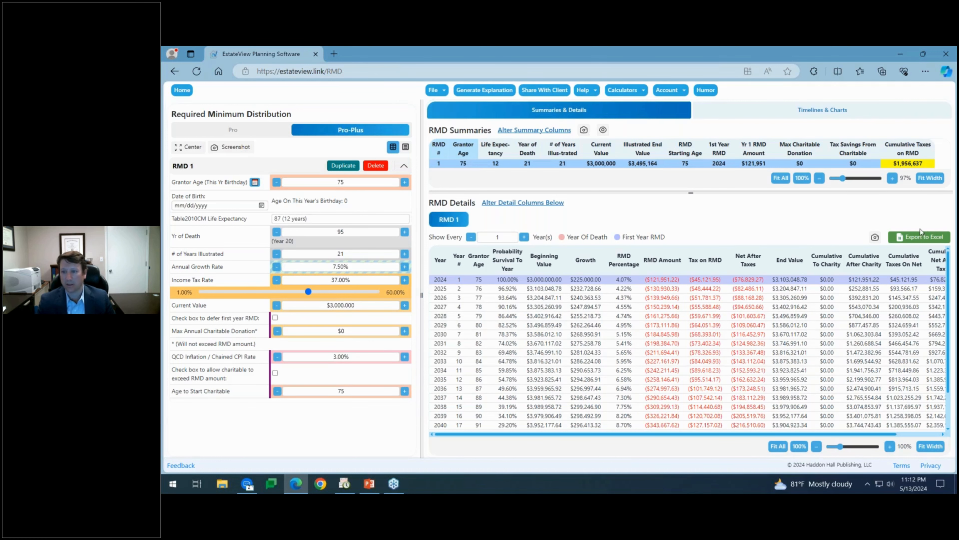
Export RMD 1's details to Excel and open RMDDetails.xlsx, closing the stray Word document.
left_click(919, 238)
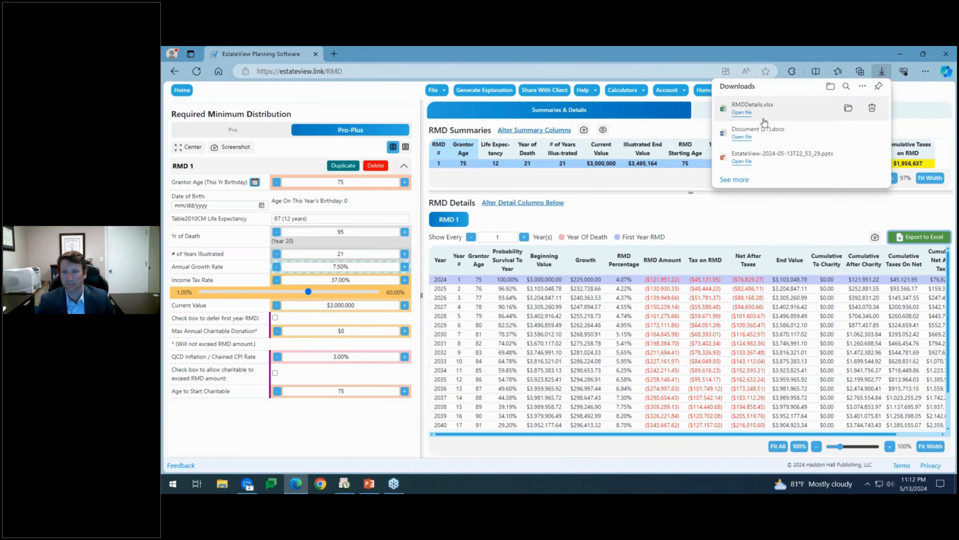
left_click(741, 137)
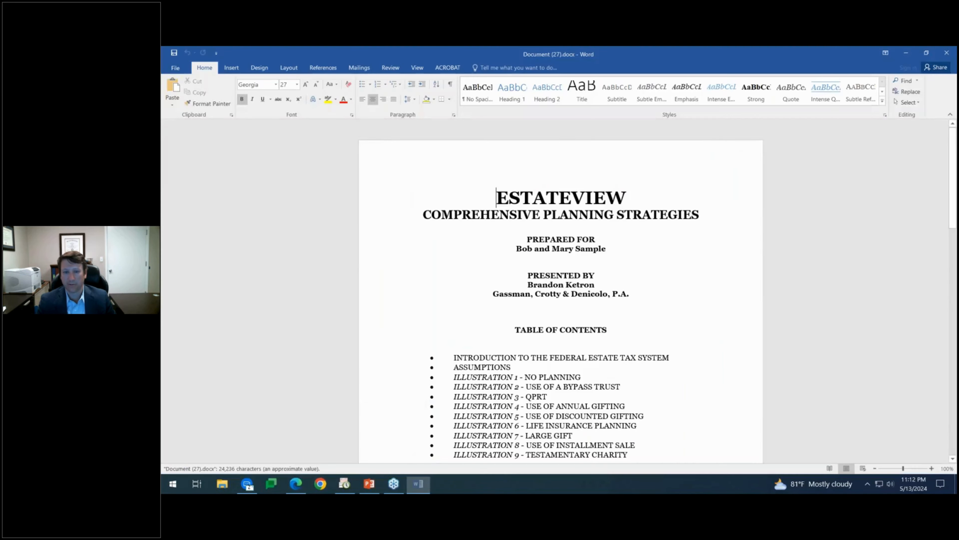
left_click(946, 53)
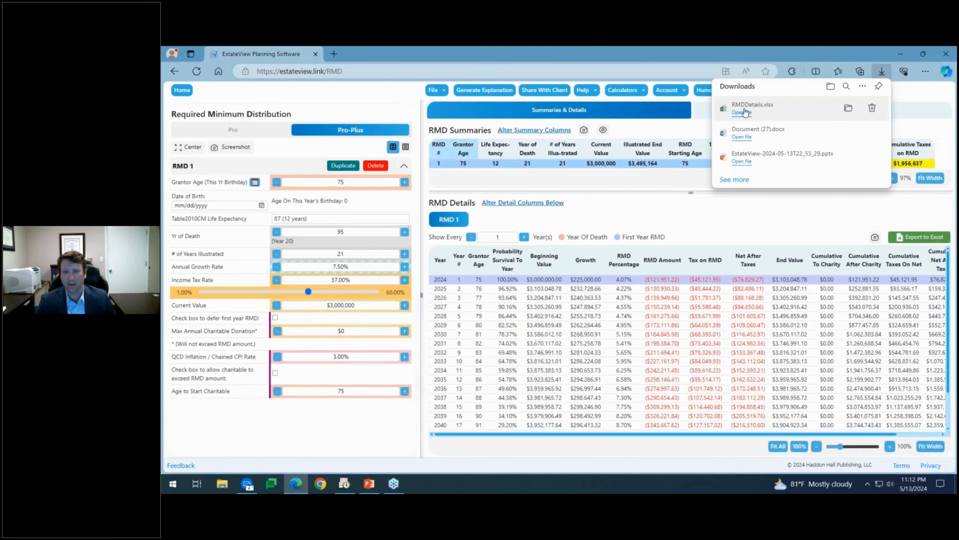
left_click(743, 114)
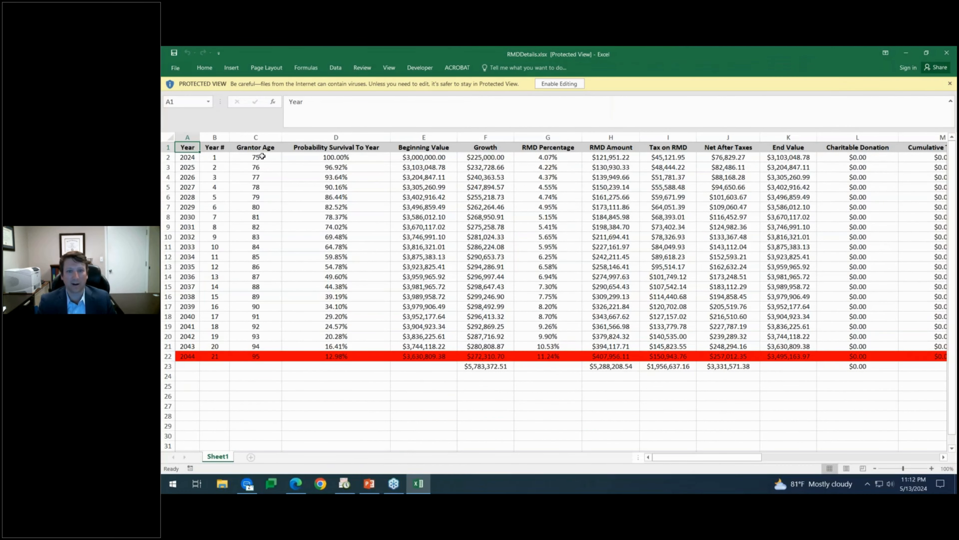
Enable editing, rename header E1 to 'IRA BEG BAL' and leave F1 empty.
left_click(310, 148)
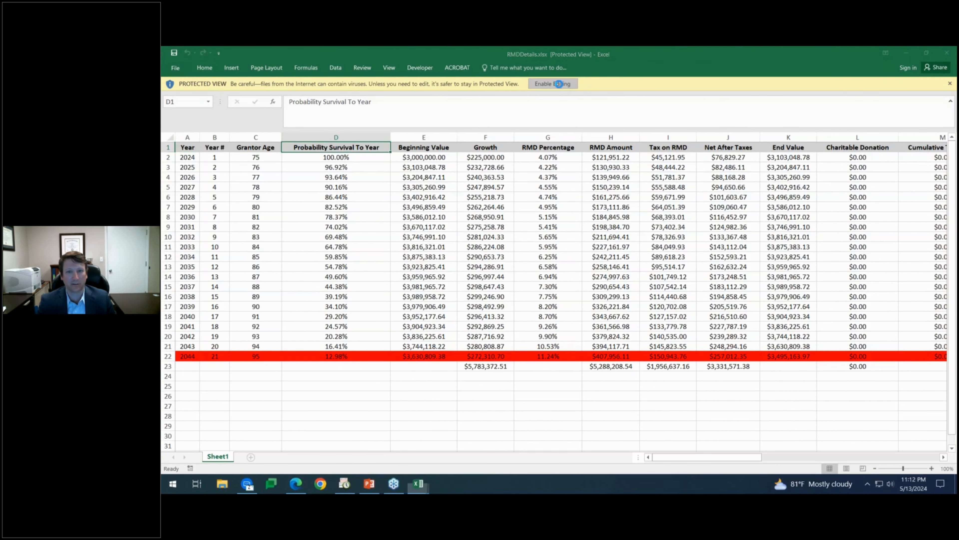
left_click(559, 83)
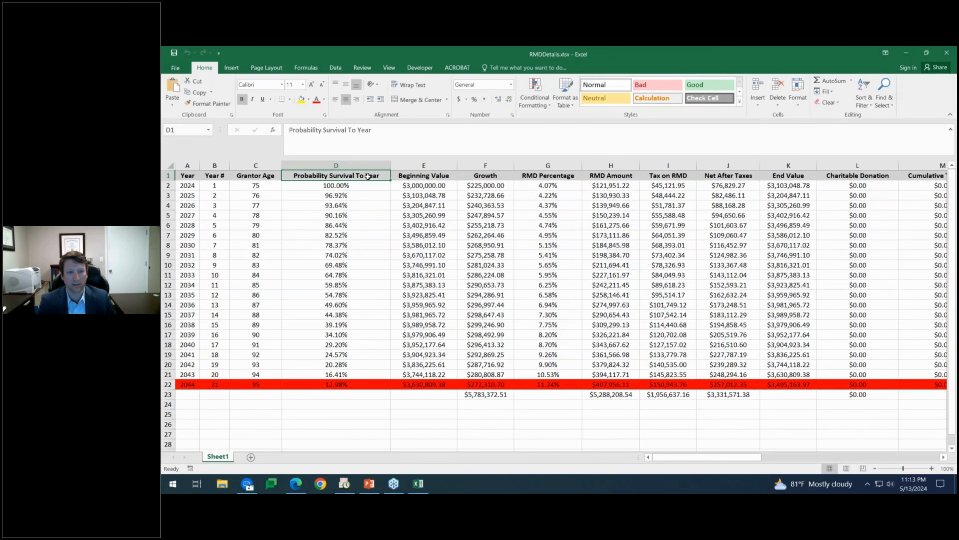
left_click(433, 175)
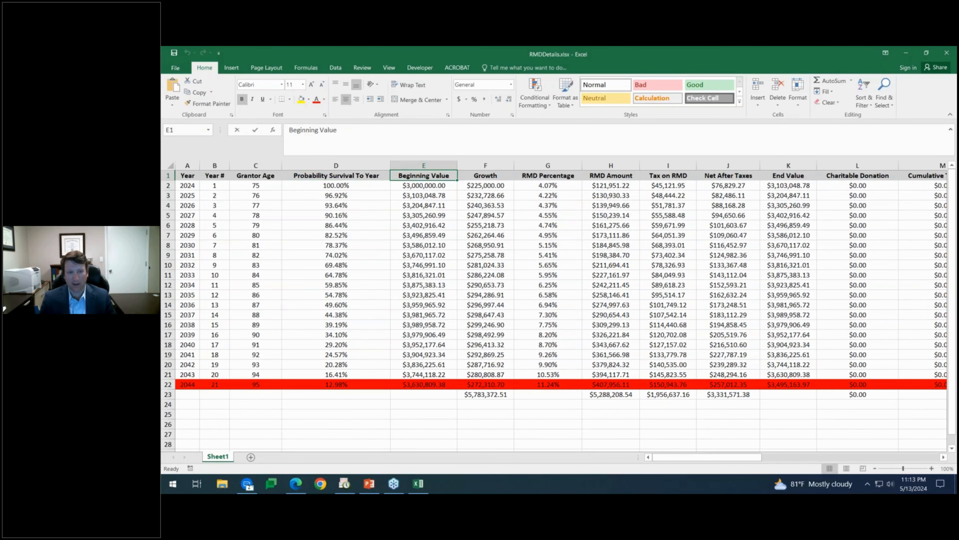
type("IRA BEG BAL")
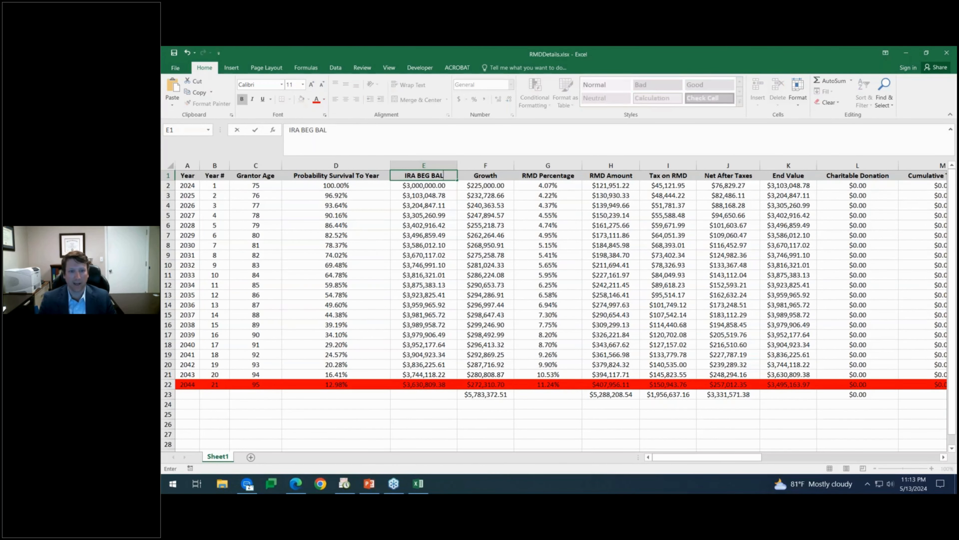
key("Tab")
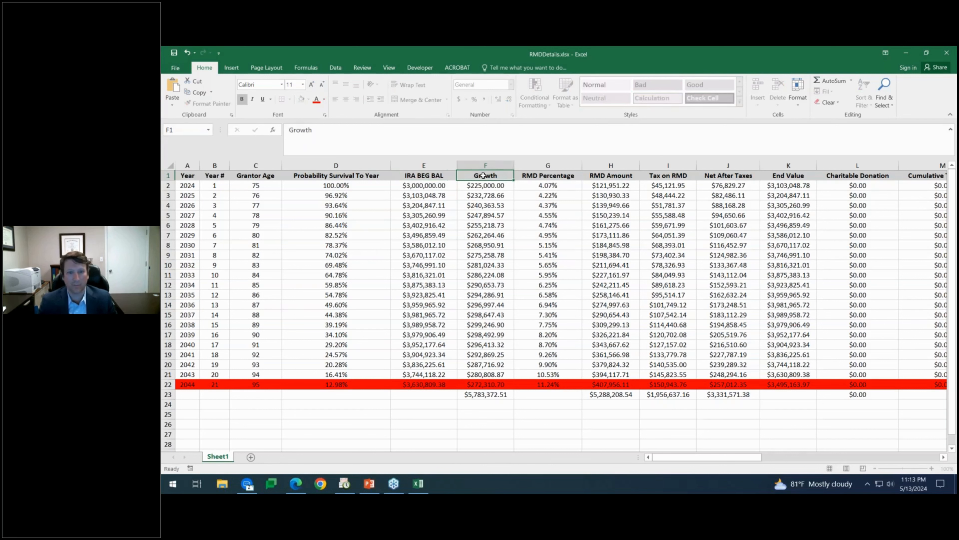
type("INCOM")
key("BackSpace")
key("BackSpace")
key("BackSpace")
key("BackSpace")
key("BackSpace")
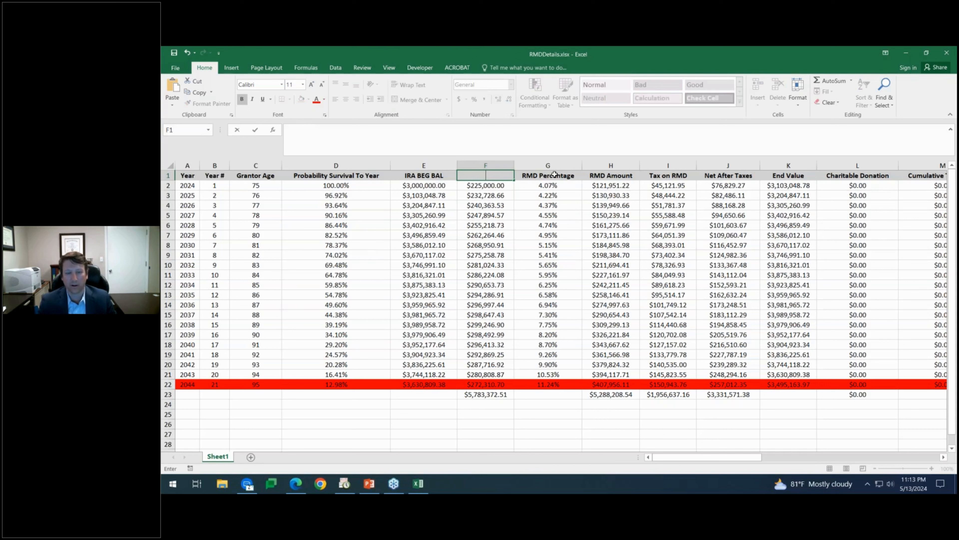
key("Tab")
Make header row A1:M1 taller, middle-aligned with yellow fill, then close without saving.
left_click(625, 177)
left_click(652, 177)
left_click(718, 177)
left_click(858, 177)
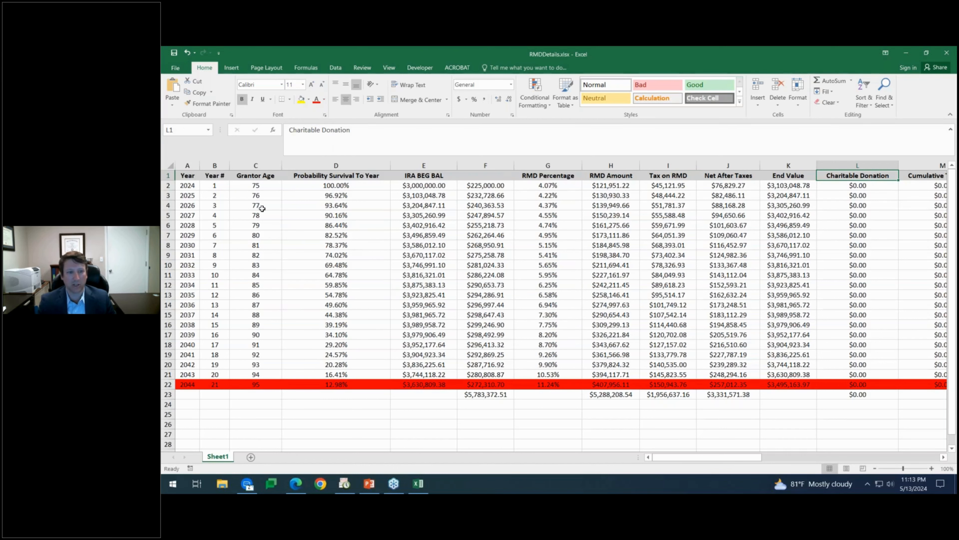
left_click_drag(170, 191, 170, 205)
left_click_drag(193, 186, 922, 189)
left_click(346, 85)
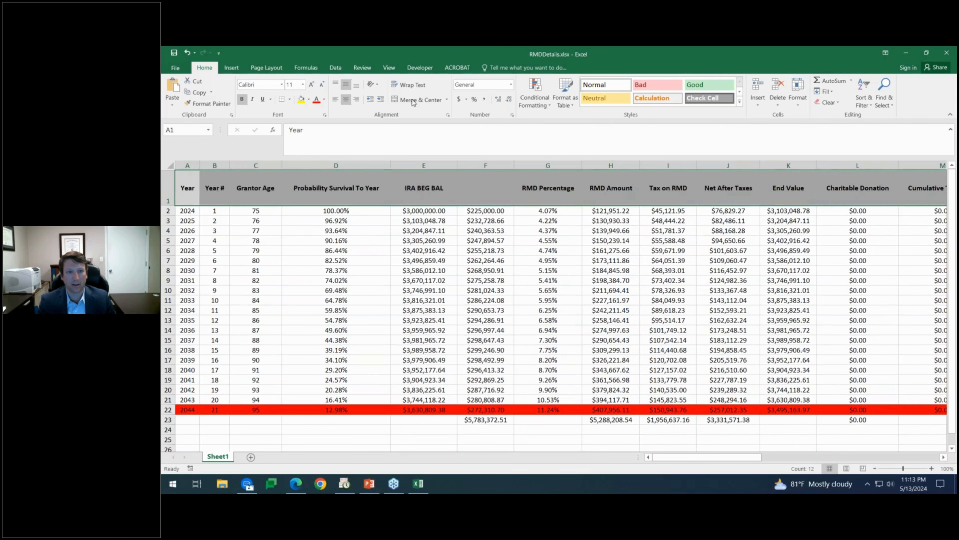
left_click(300, 100)
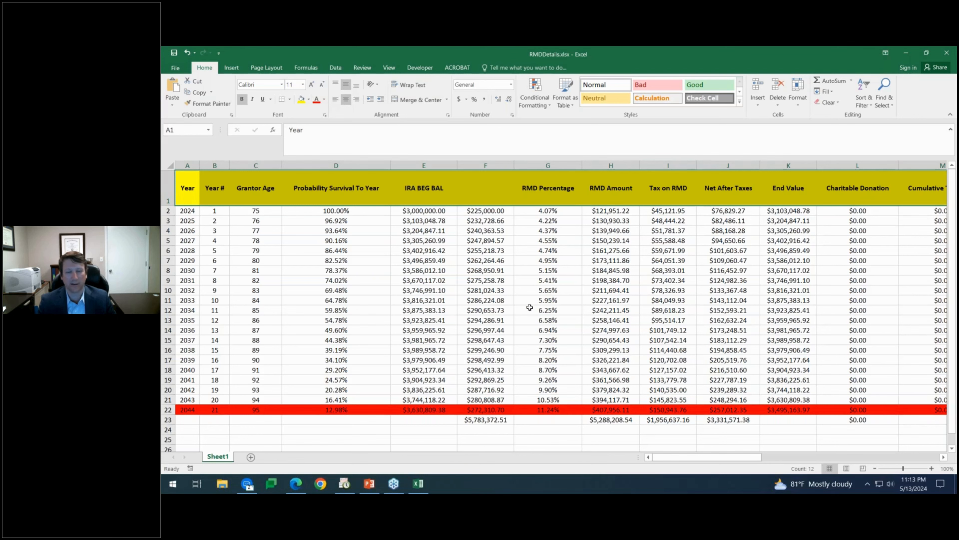
left_click(947, 53)
left_click(559, 276)
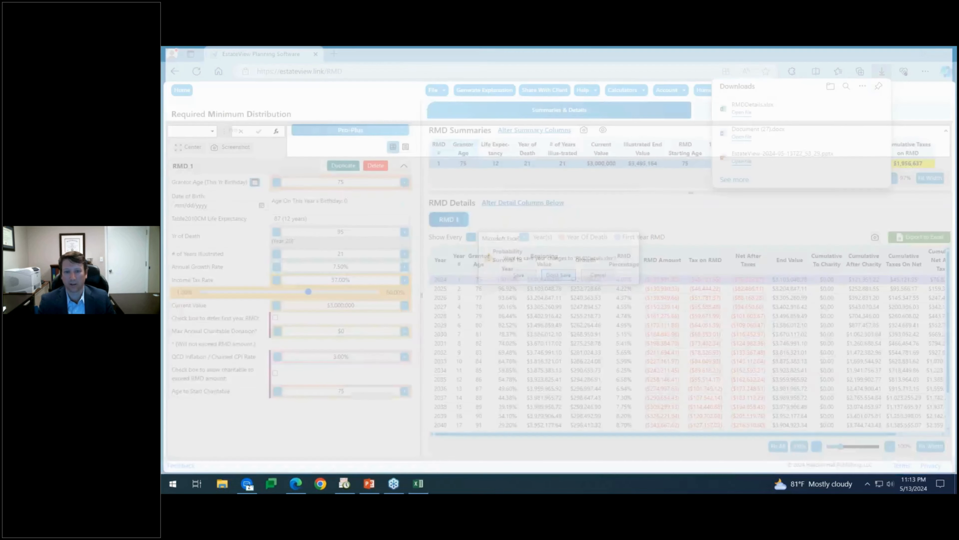